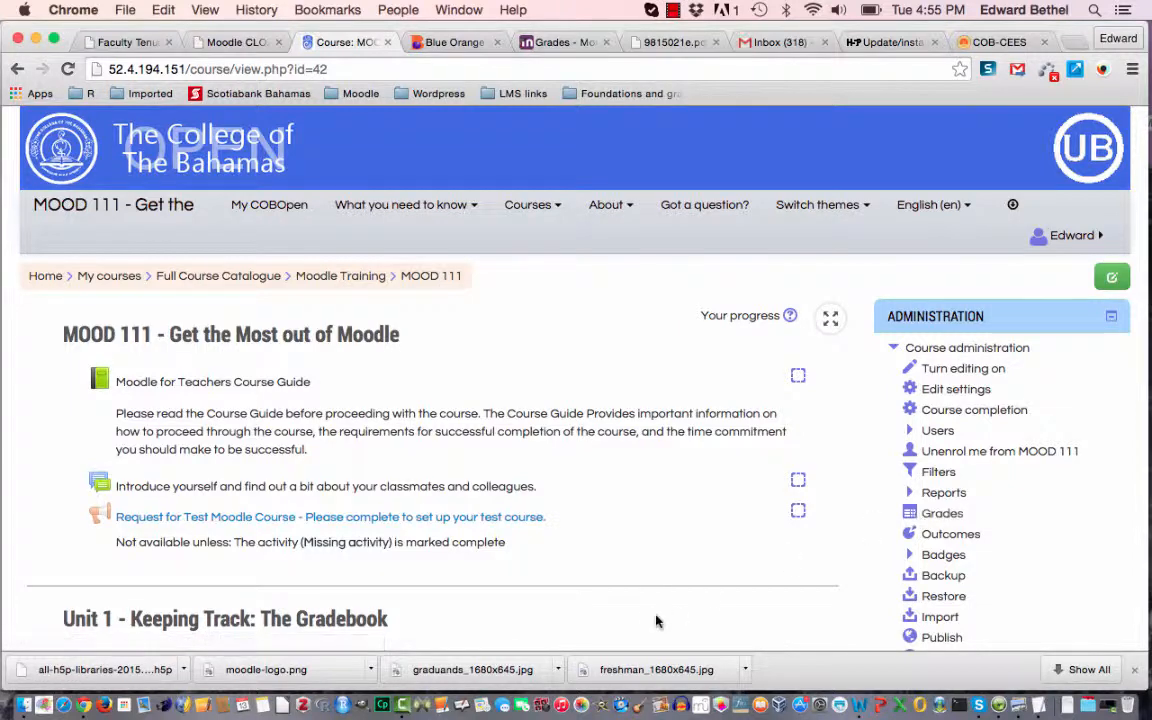
Look through the unit sections of the MOOD 111 course page, from The Gradebook to The Workshop
scroll(628, 561, "down", 2)
scroll(628, 561, "down", 10)
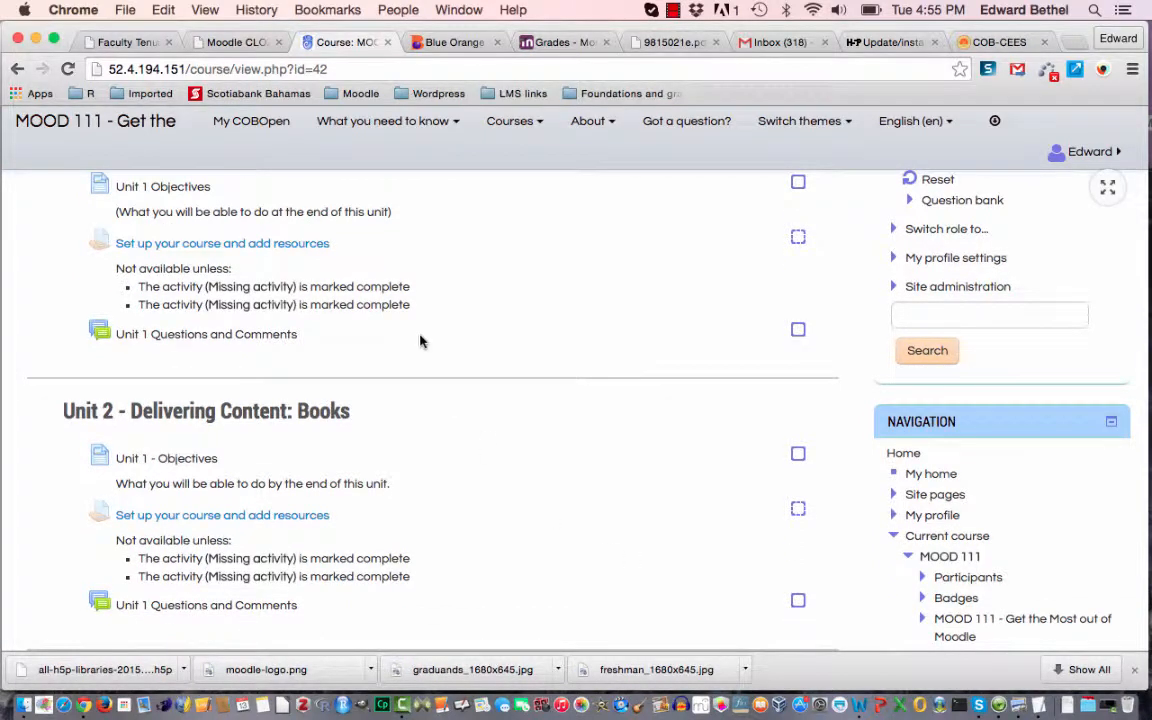
scroll(420, 342, "up", 4)
scroll(420, 342, "down", 6)
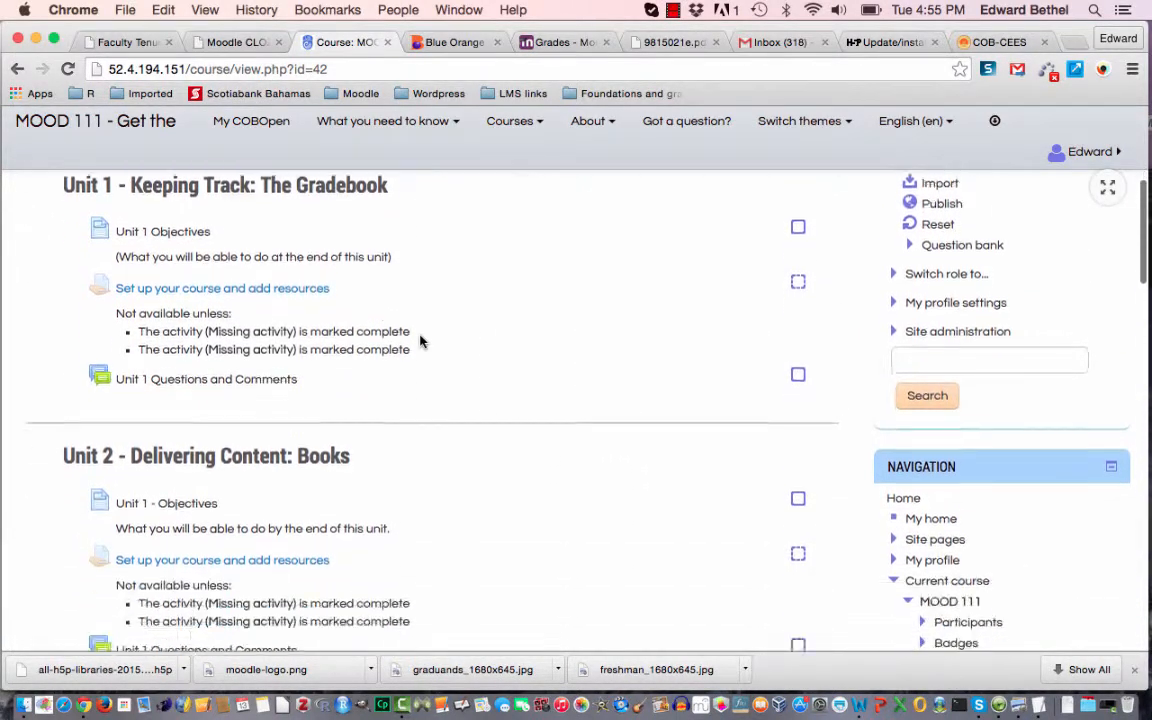
scroll(420, 342, "down", 15)
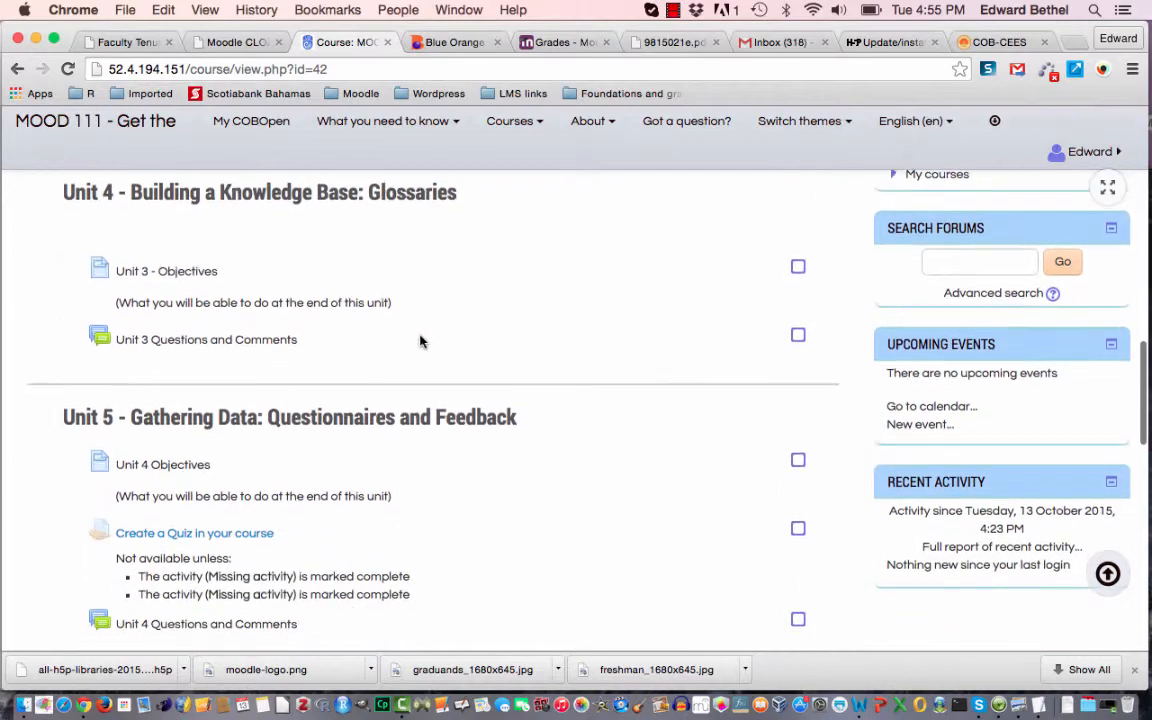
scroll(420, 342, "up", 3)
scroll(420, 342, "down", 4)
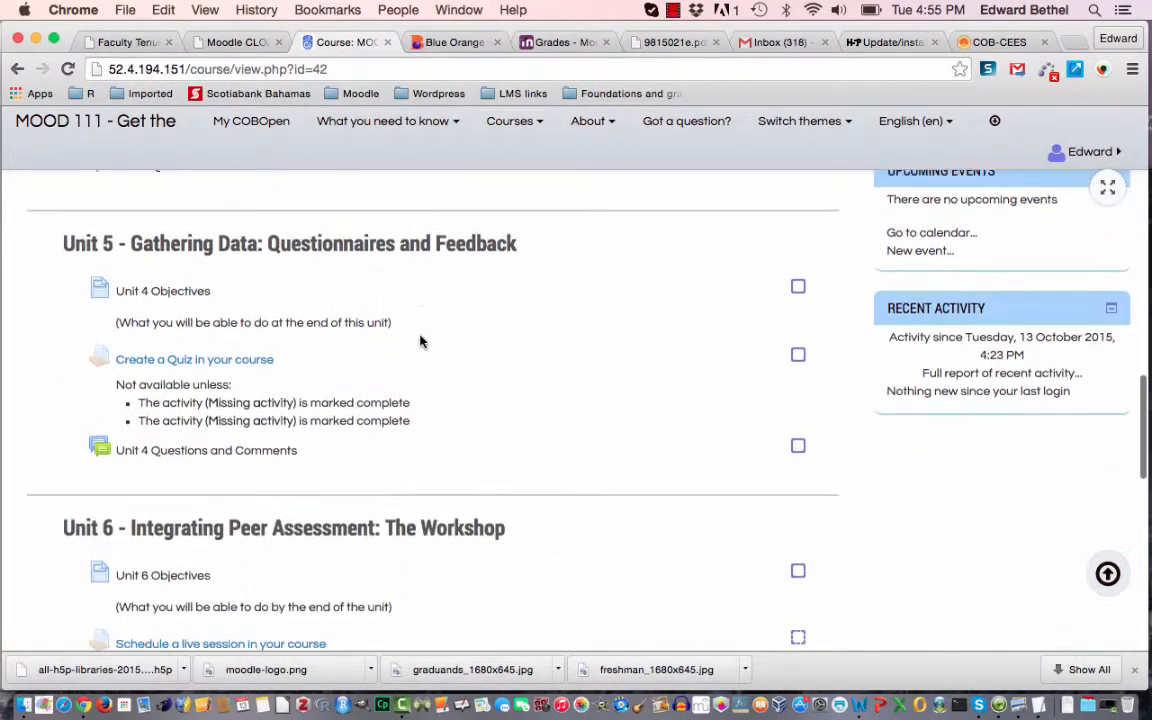
scroll(420, 342, "down", 3)
scroll(420, 342, "up", 16)
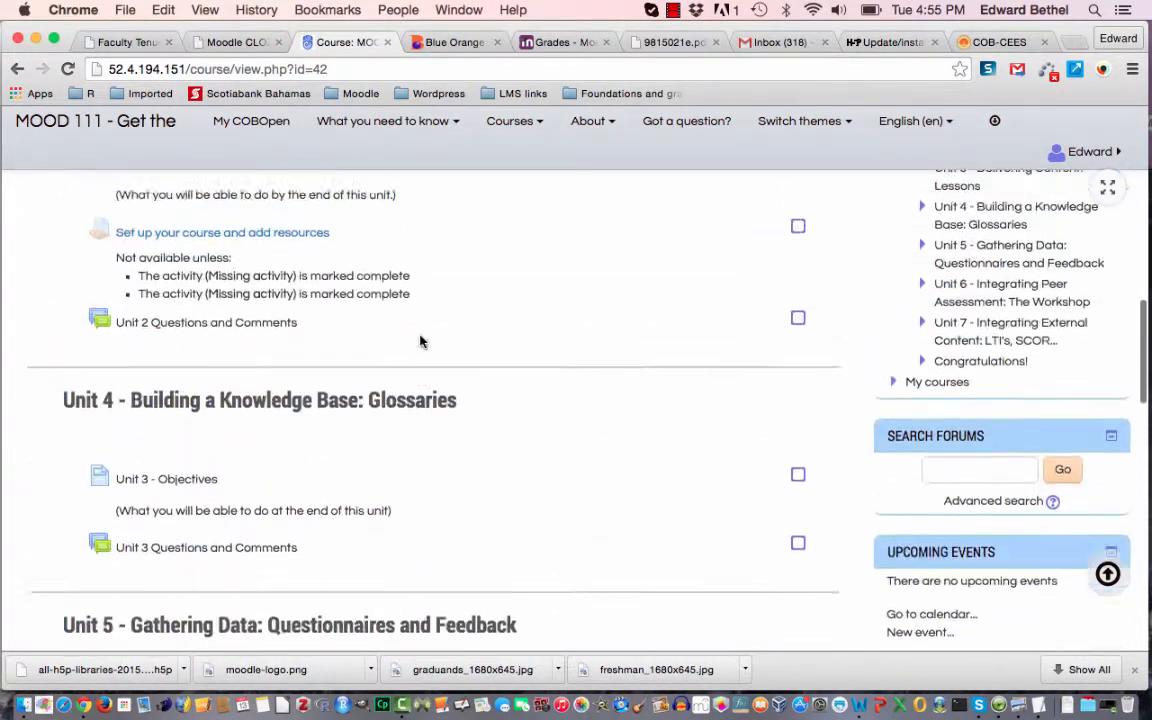
scroll(420, 342, "up", 4)
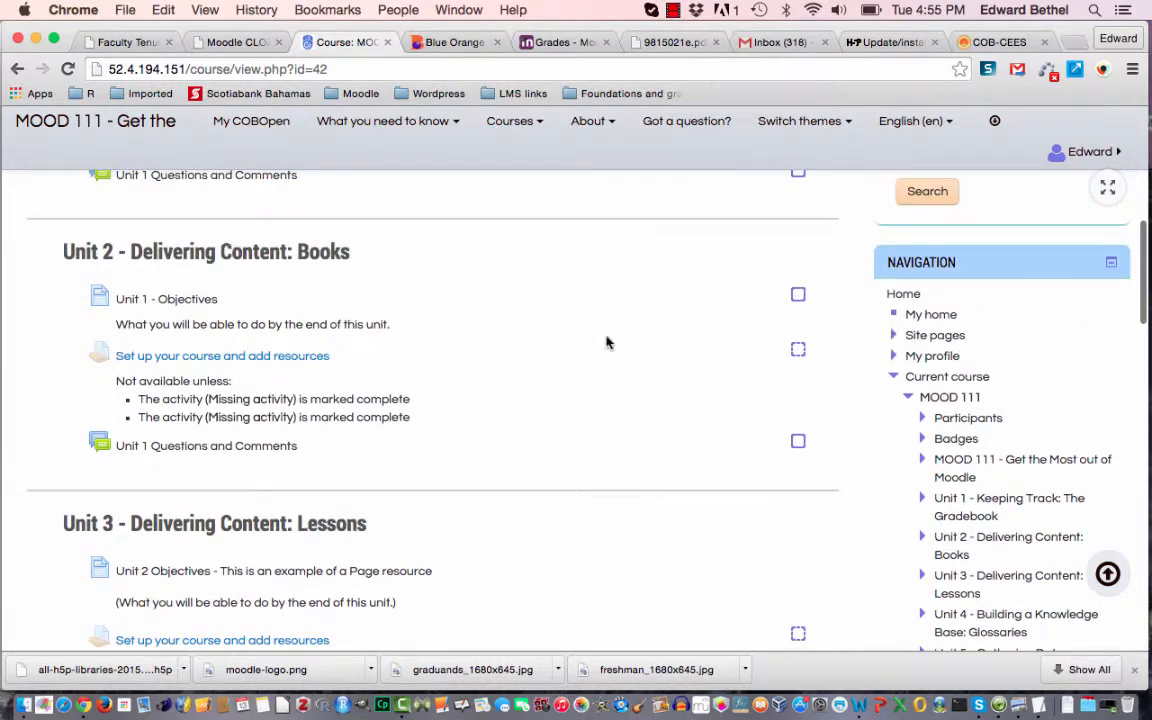
Open the grader report for the MOOD 111 course
scroll(736, 364, "up", 5)
scroll(736, 364, "up", 5)
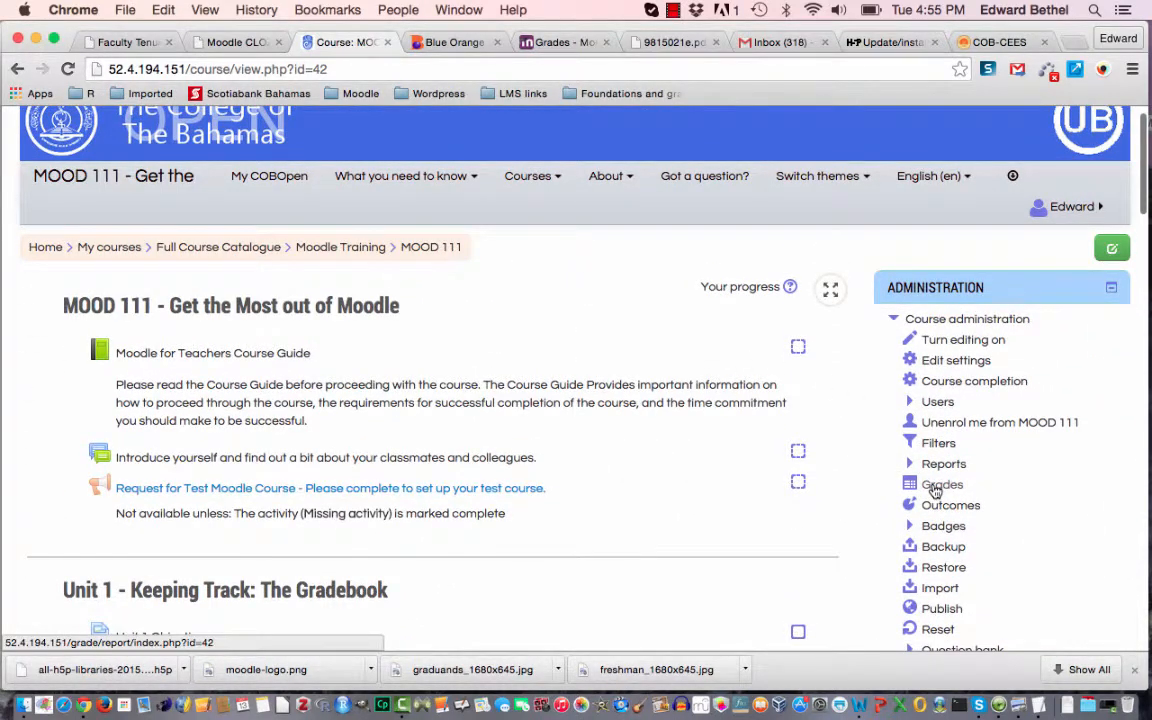
left_click(935, 488)
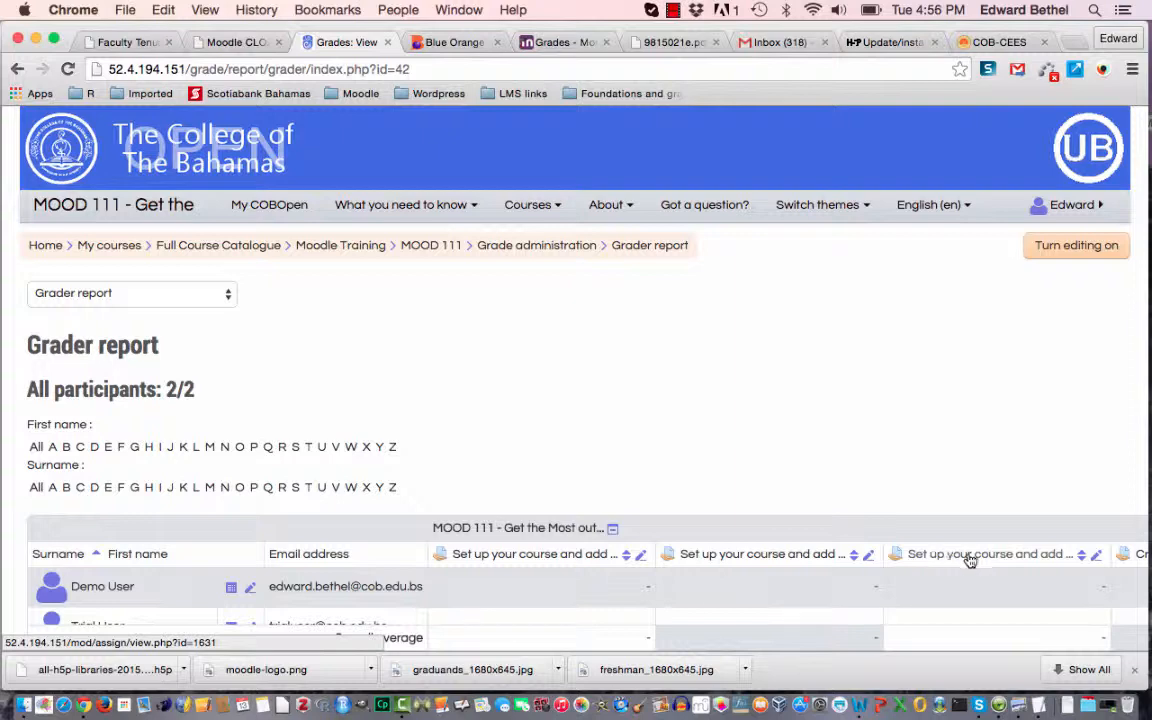
Examine the grader report's assignment columns, course total column and participant rows
scroll(985, 562, "right", 8)
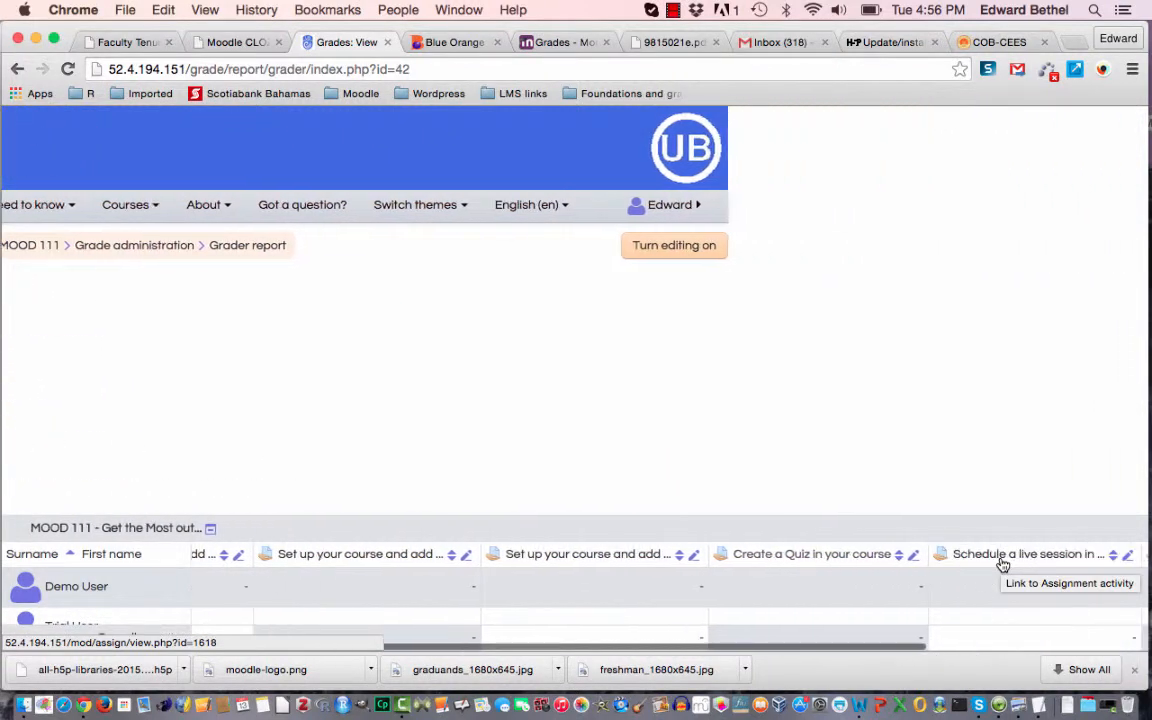
scroll(1003, 565, "right", 7)
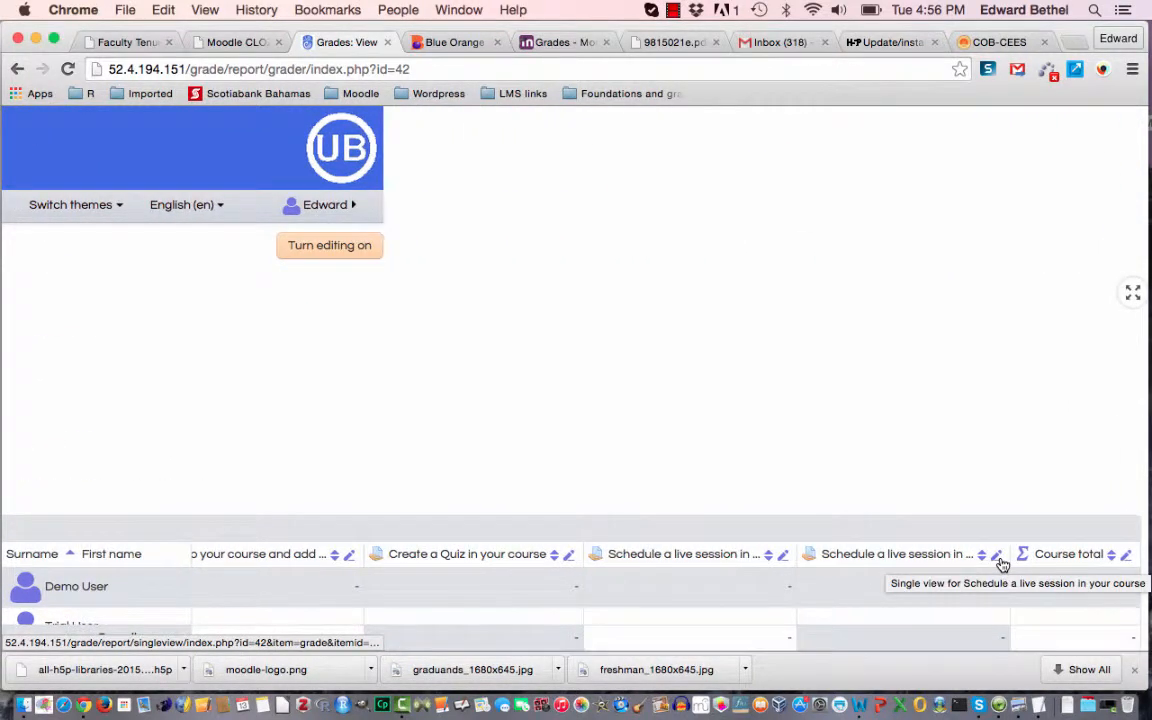
scroll(1003, 565, "left", 15)
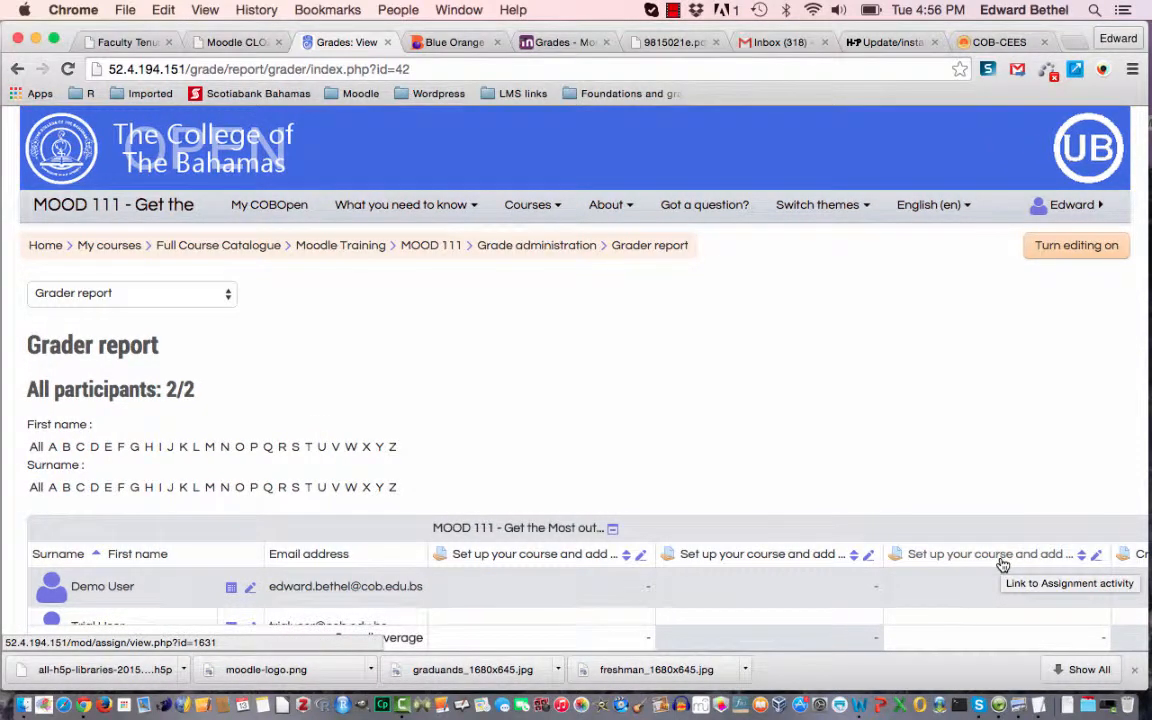
scroll(1003, 565, "down", 7)
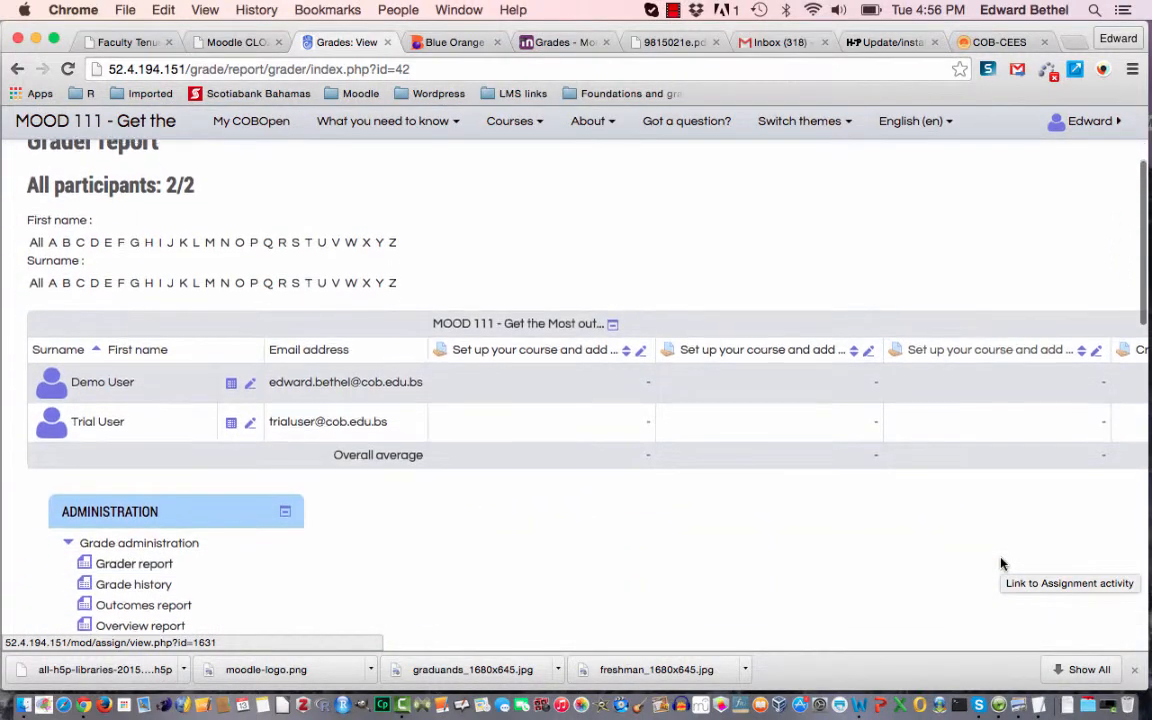
scroll(1003, 565, "up", 7)
scroll(1003, 565, "up", 1)
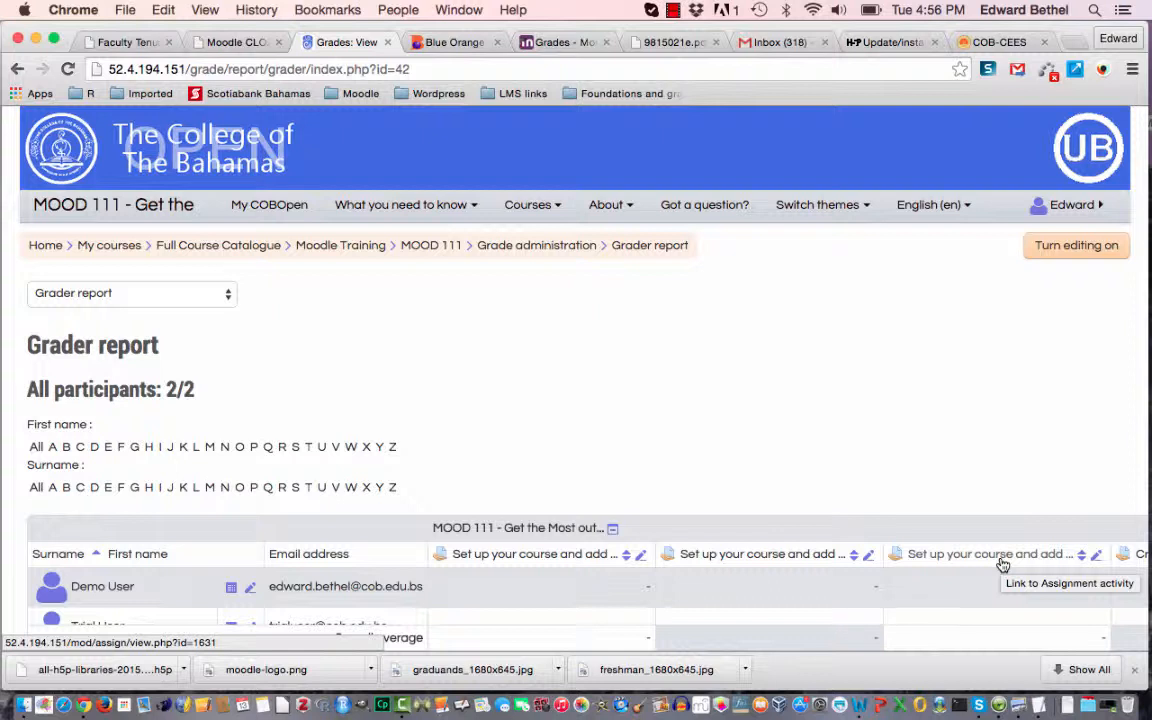
scroll(1003, 565, "down", 3)
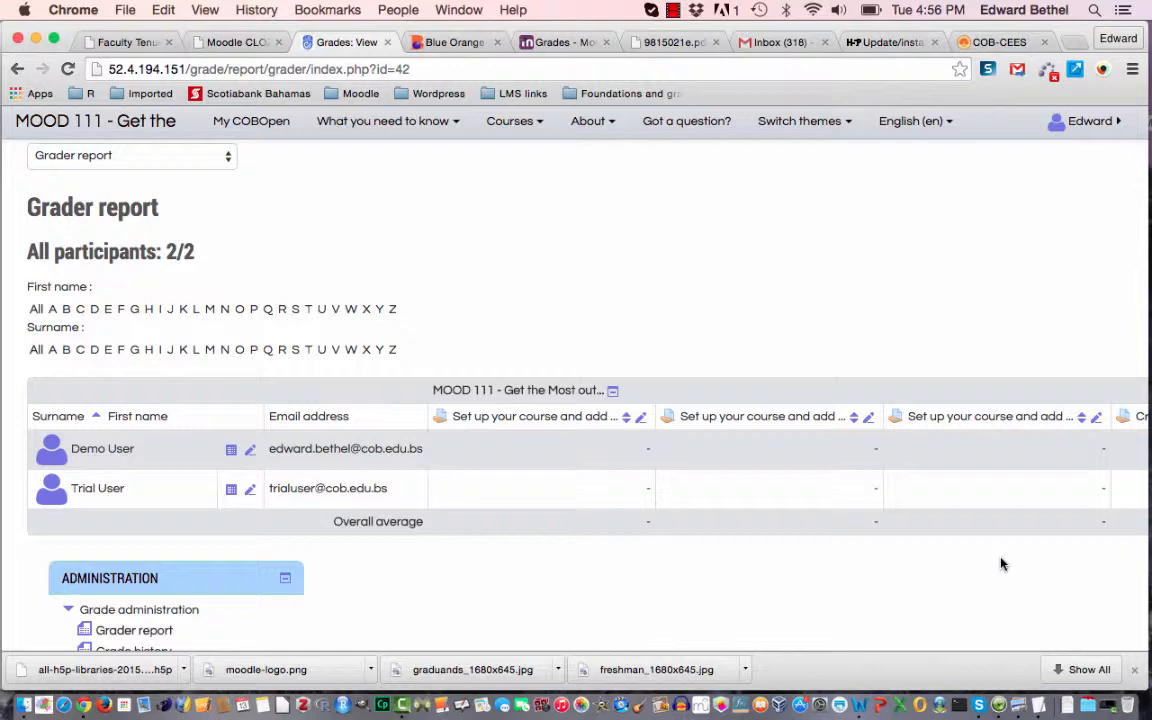
scroll(1003, 565, "up", 3)
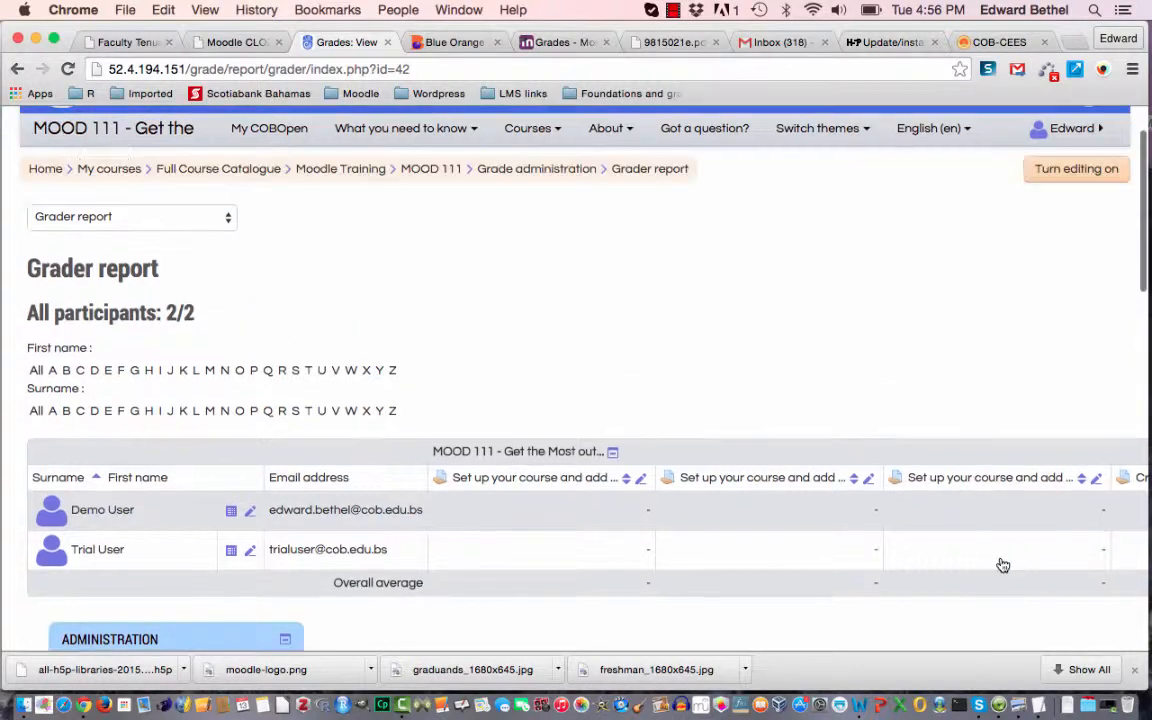
scroll(1003, 565, "down", 3)
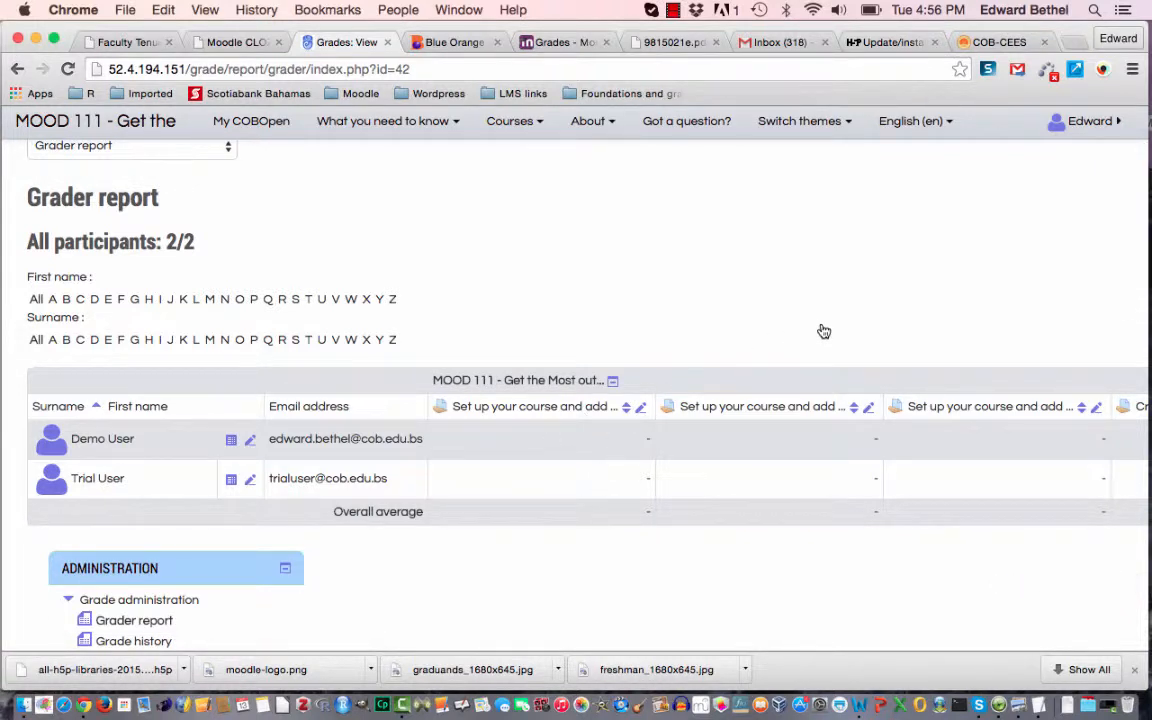
Turn on editing in the grader report and save first-assignment grades of 35 for Demo User and 41 for Trial User
scroll(824, 331, "up", 3)
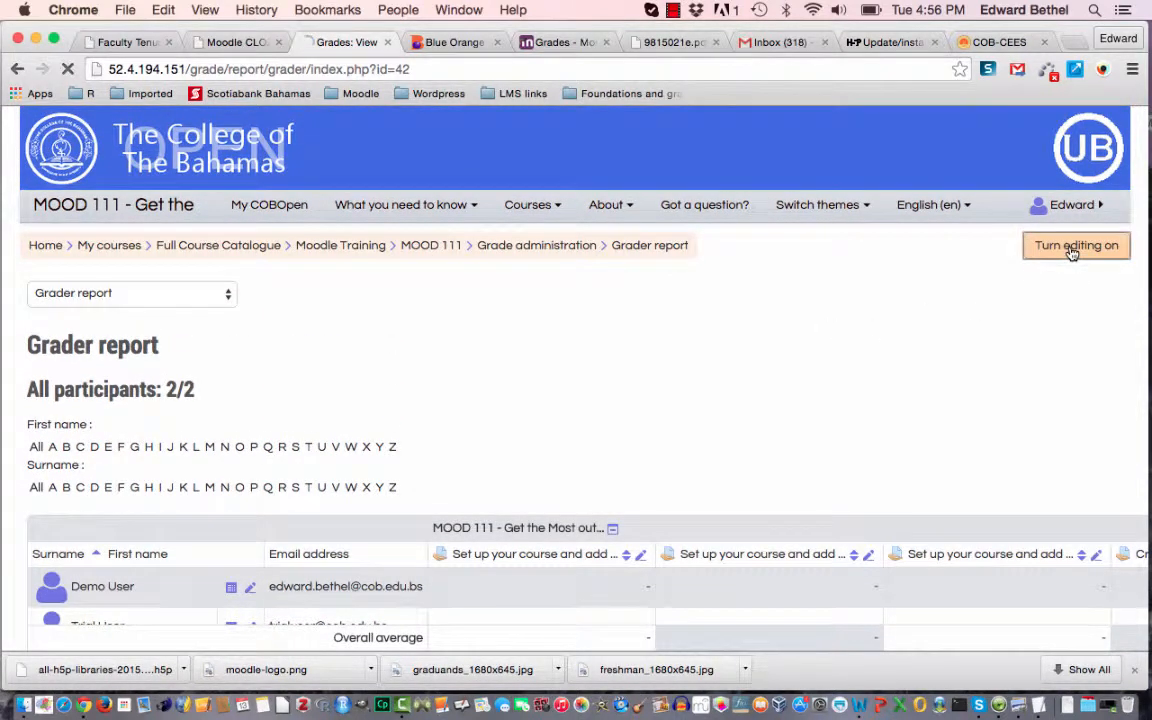
left_click(1072, 252)
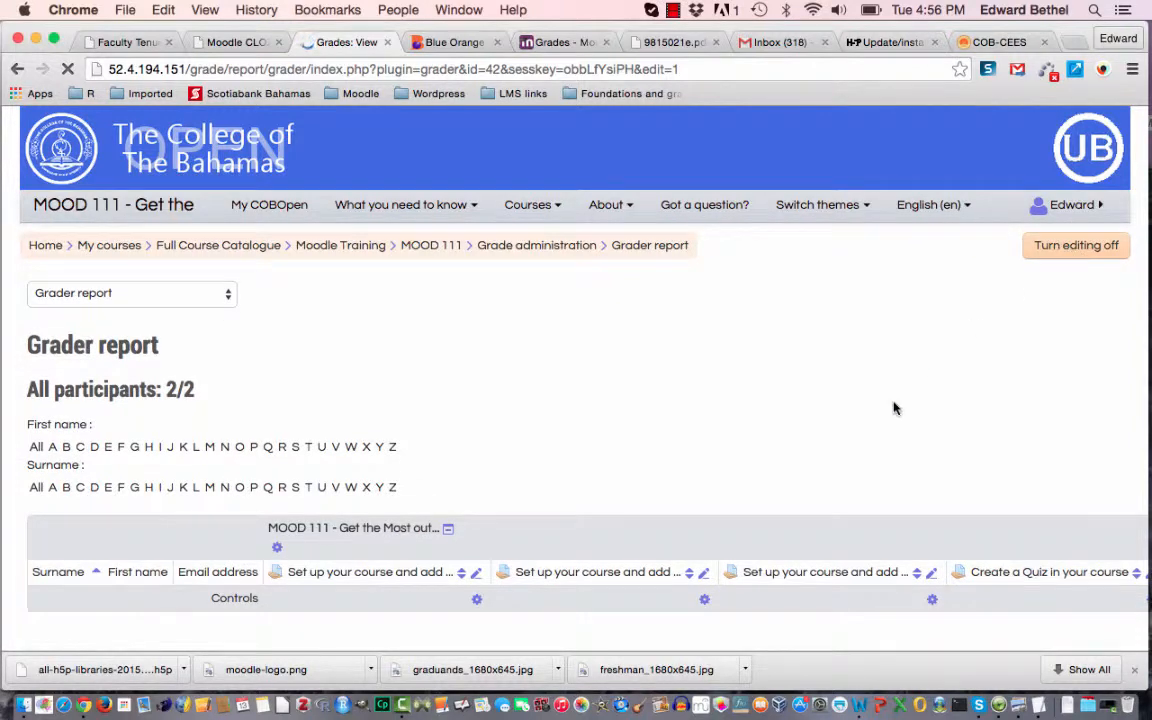
scroll(895, 407, "down", 5)
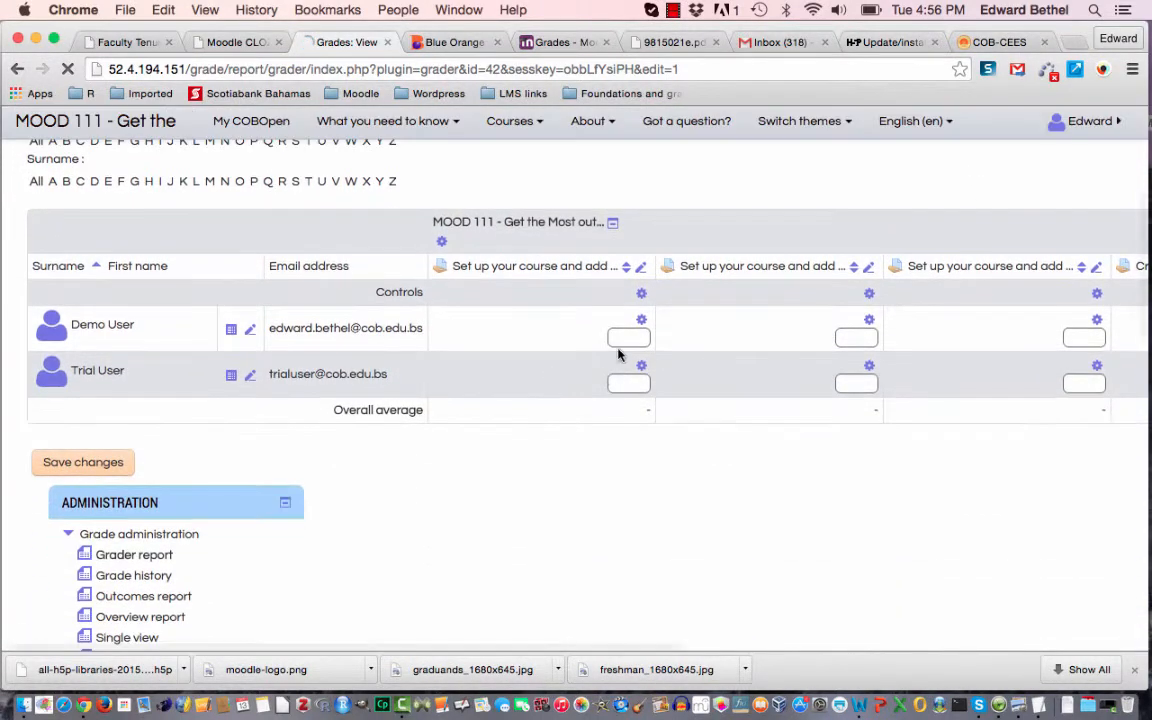
left_click(628, 336)
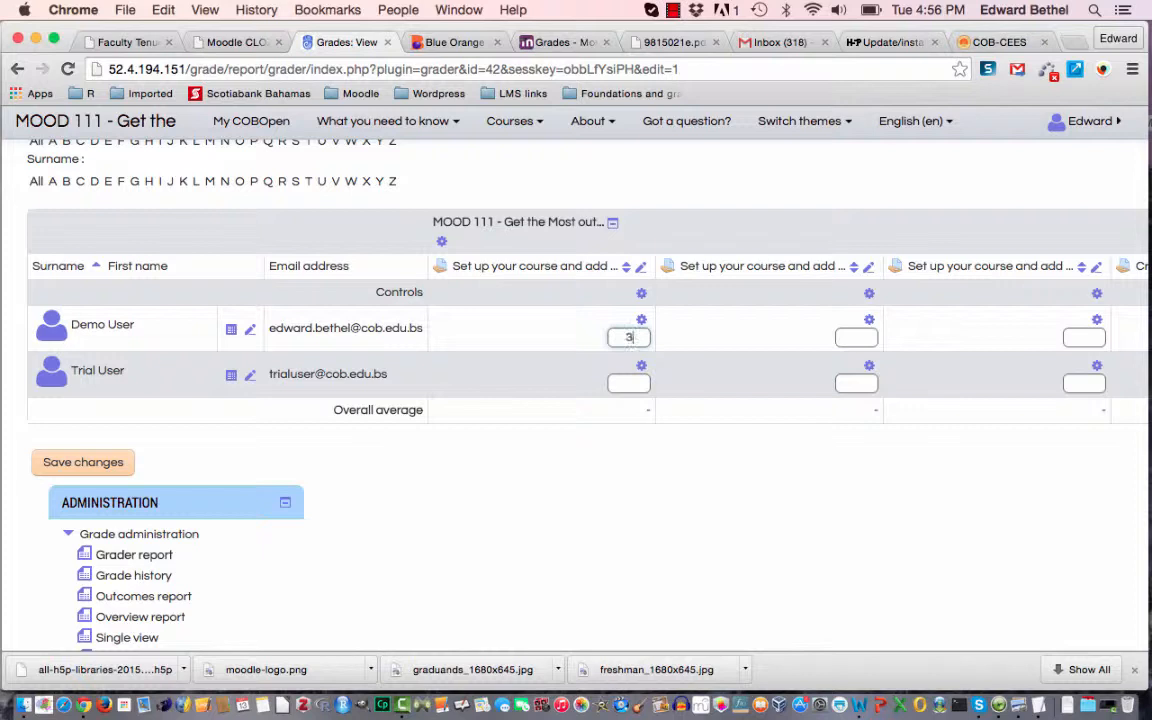
type("35")
left_click(620, 383)
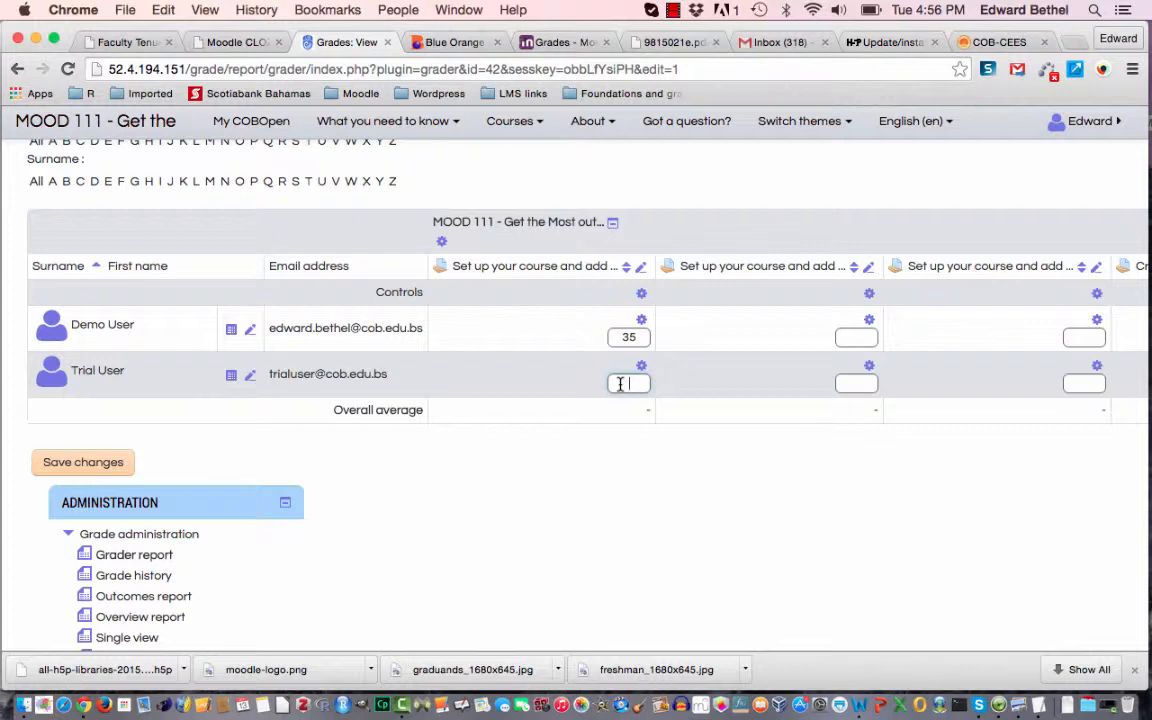
type("41")
key("Return")
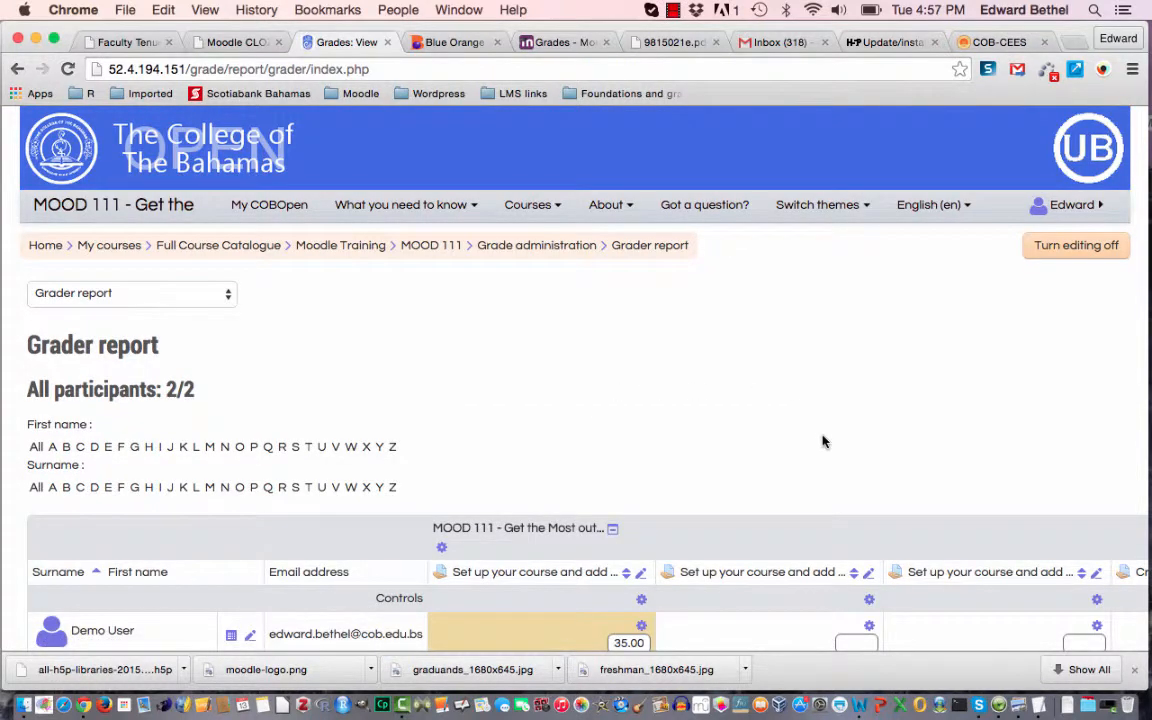
Check the saved assignment grades against each participant's course total in the grader report
scroll(823, 442, "down", 5)
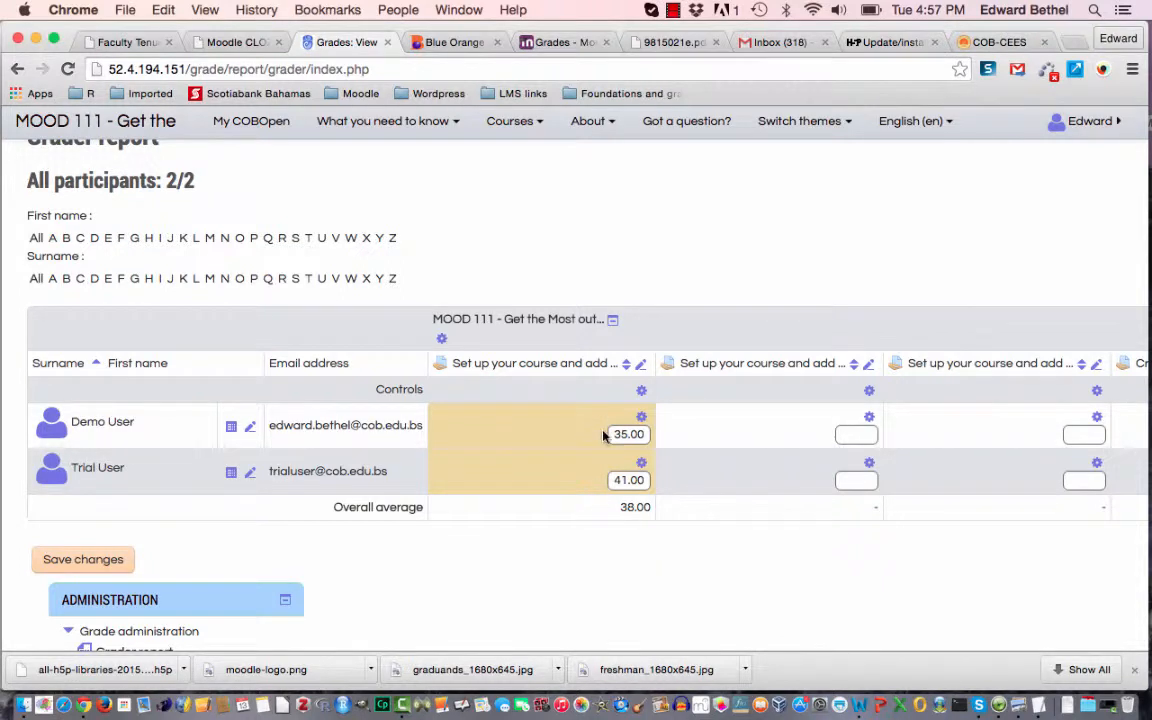
scroll(680, 528, "right", 10)
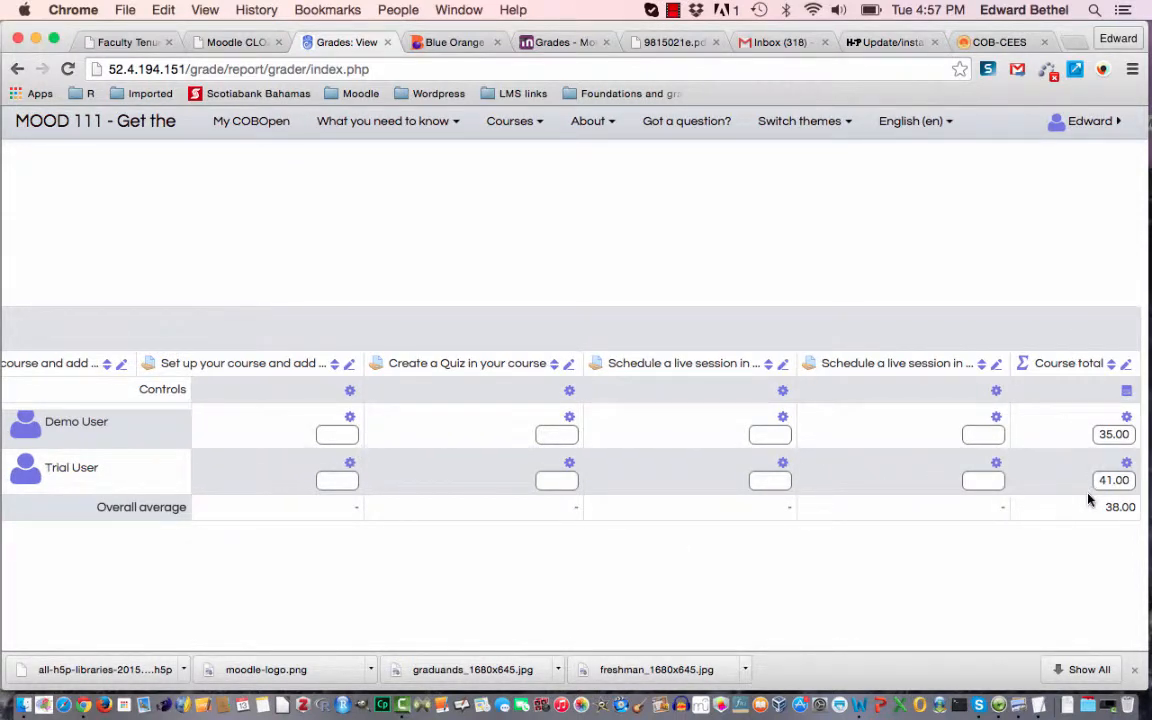
scroll(1089, 500, "left", 10)
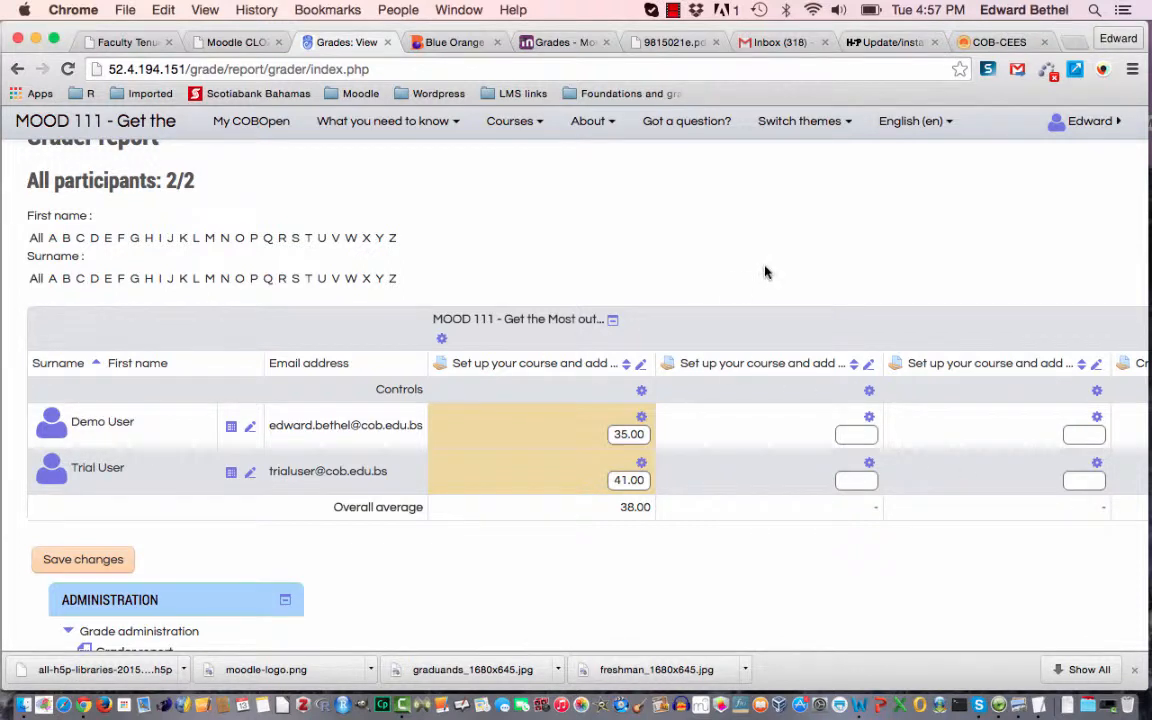
Go to the gradebook's Categories and items setup page
scroll(765, 272, "up", 4)
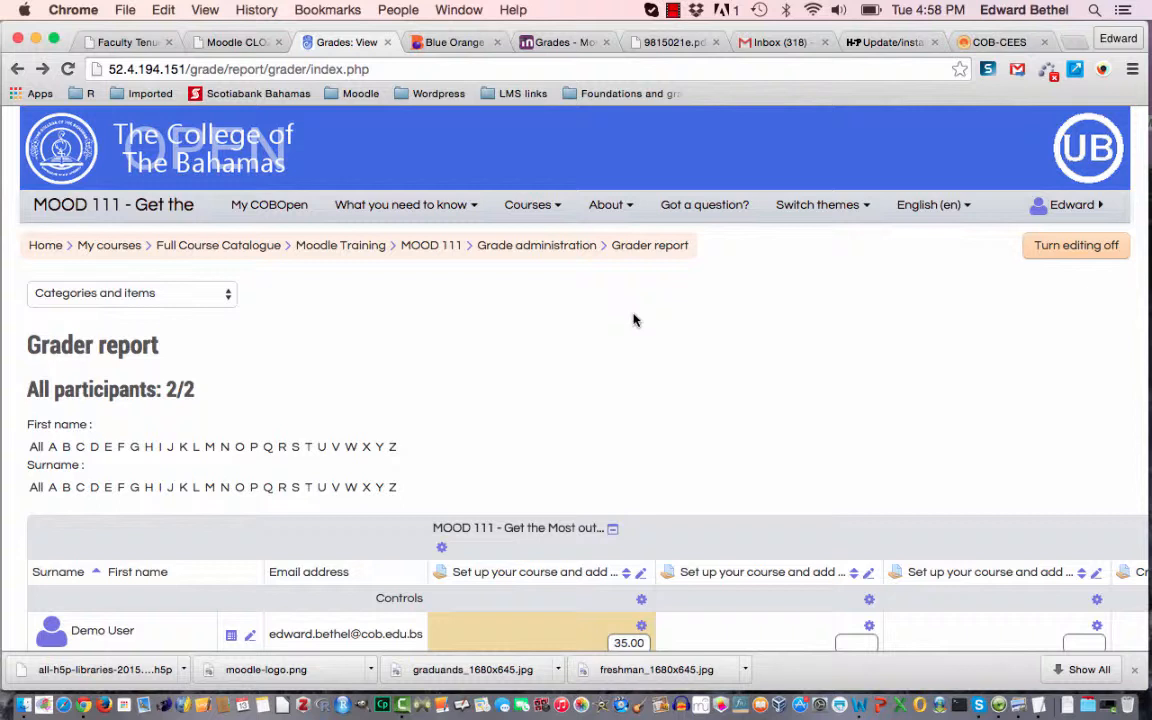
left_click(229, 300)
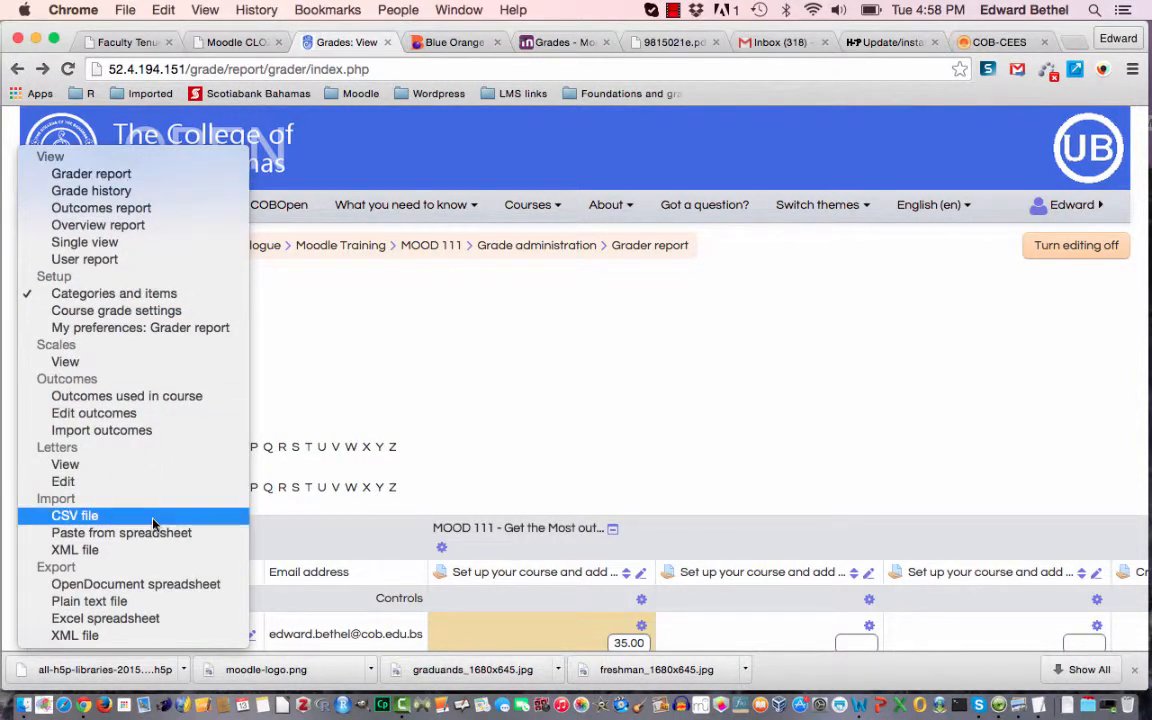
left_click(98, 298)
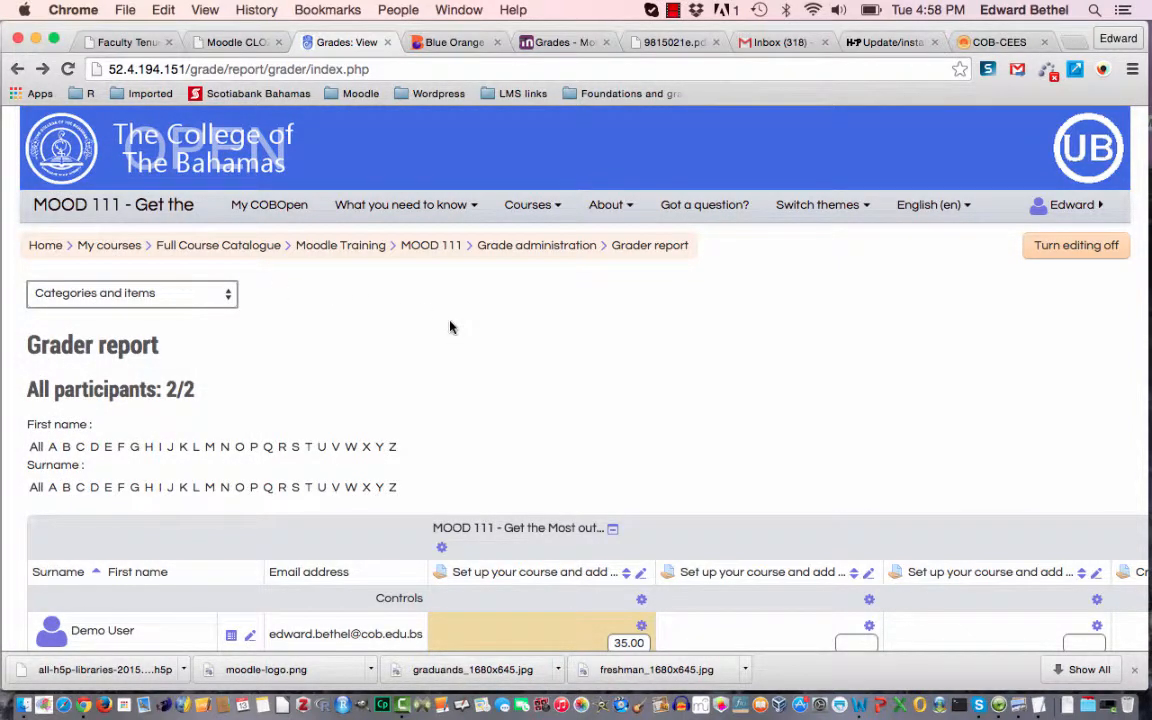
left_click(41, 66)
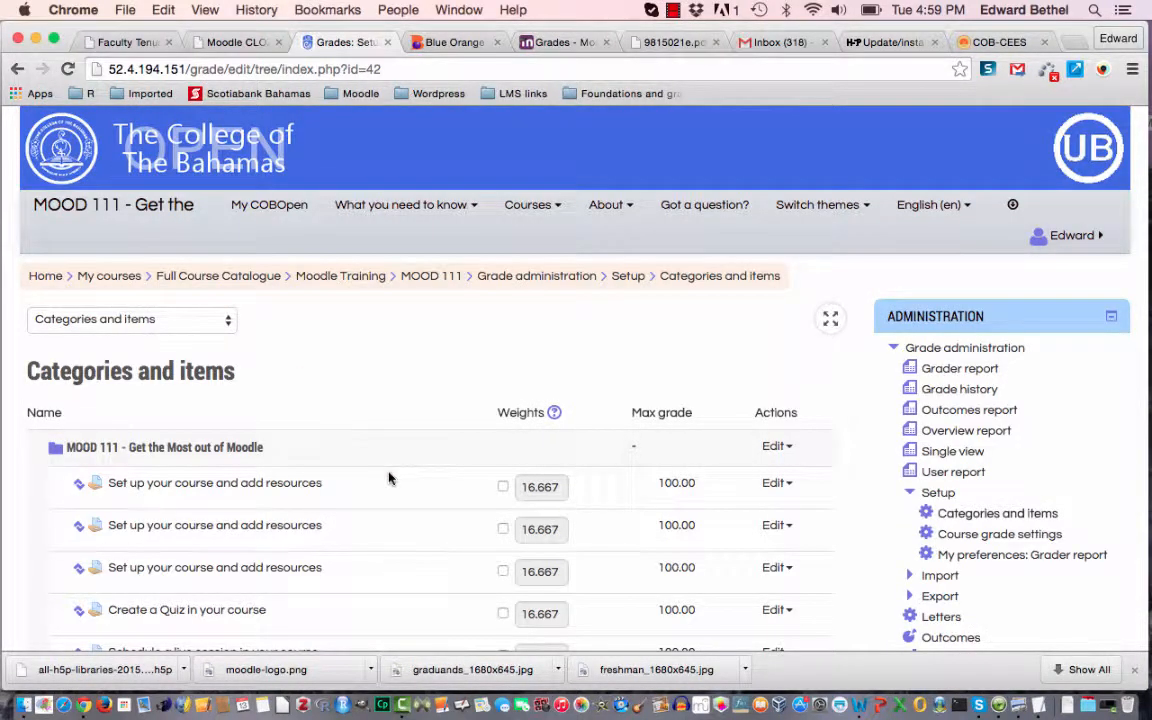
Start a new grade item named "Test grade item" in the course gradebook, with Value as its grade type
scroll(389, 478, "down", 8)
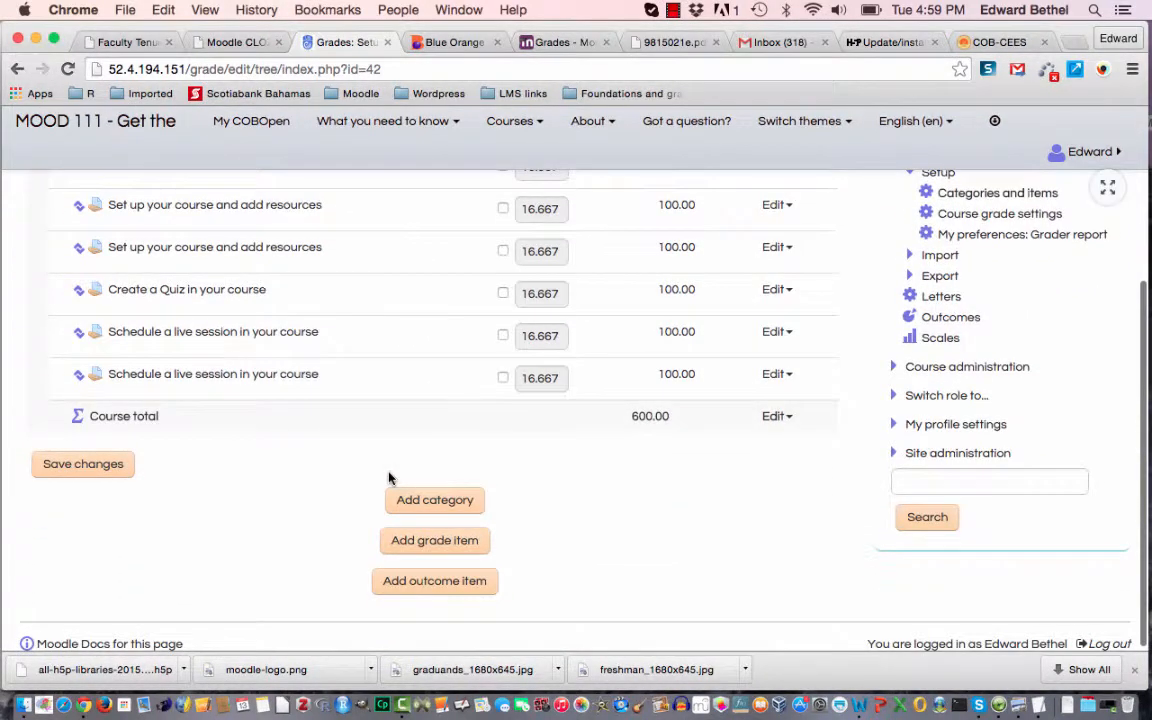
scroll(333, 545, "up", 2)
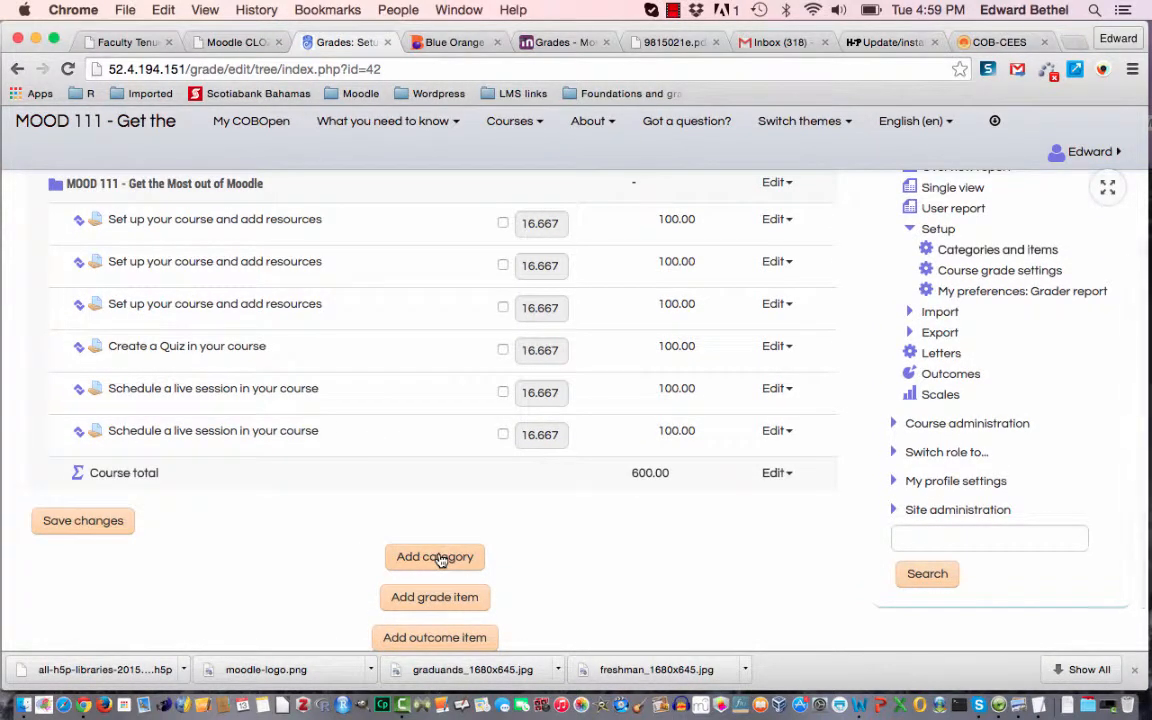
scroll(290, 585, "down", 2)
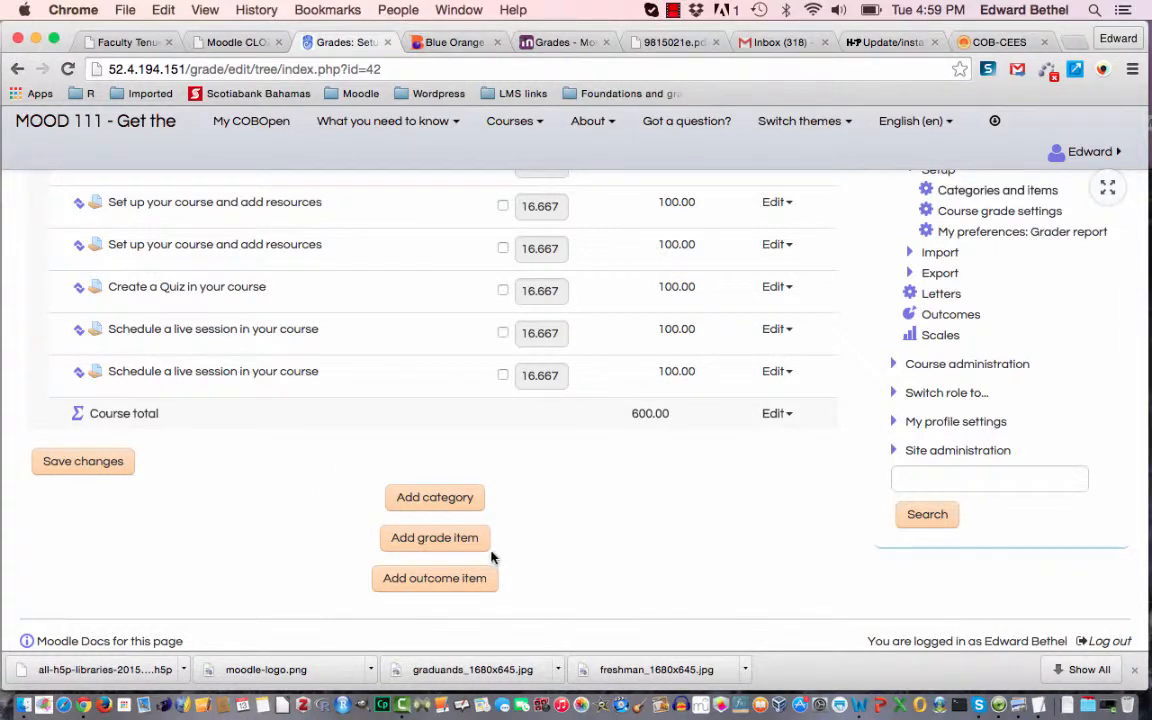
left_click(459, 539)
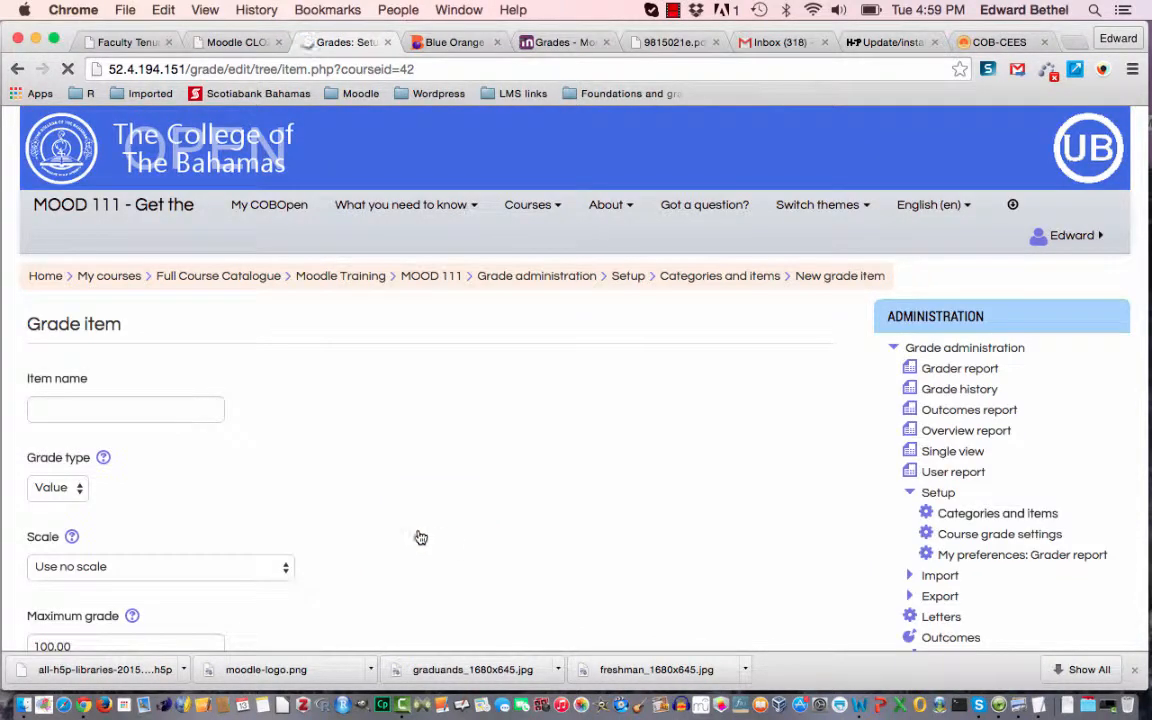
left_click(152, 407)
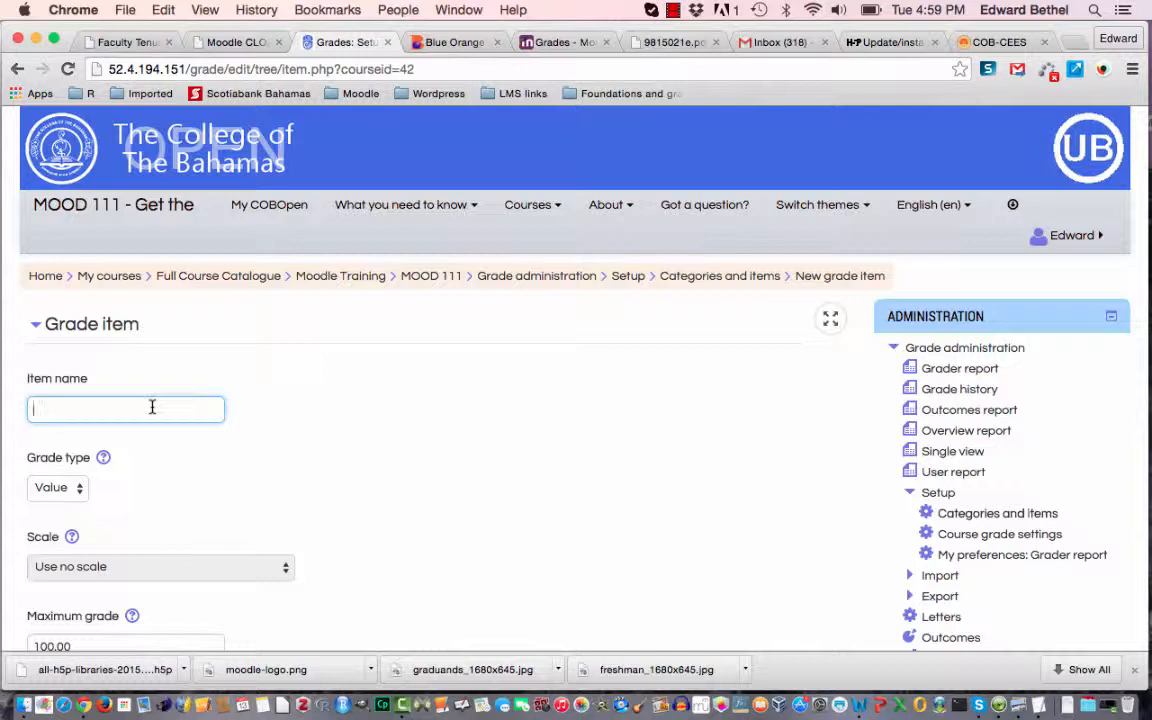
type("Test grade item")
left_click(70, 488)
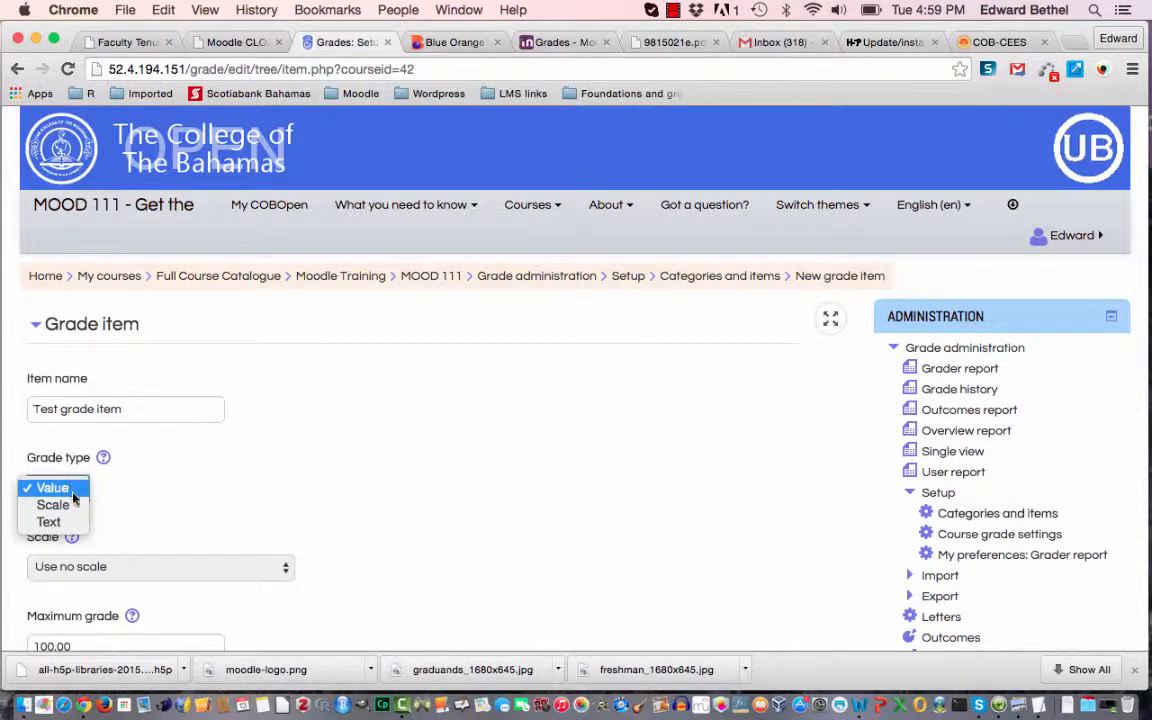
left_click(70, 492)
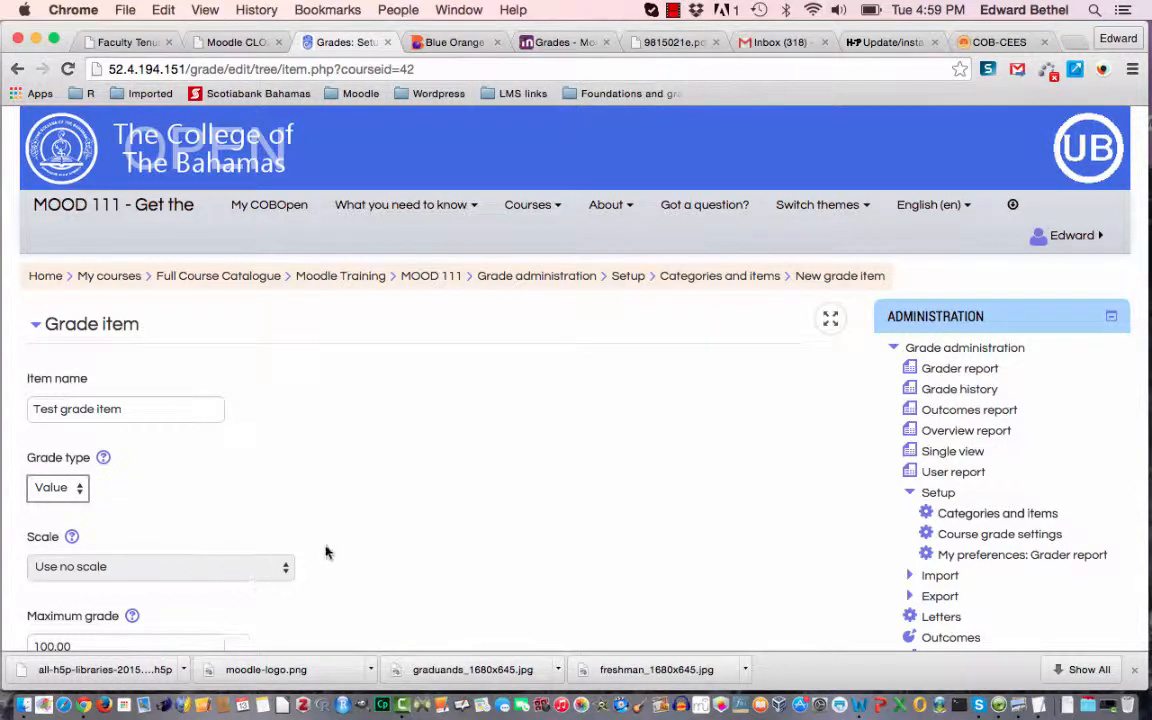
Save the new grade item with its default grade range and weight settings, and check its entry in the categories and items list
scroll(375, 552, "down", 5)
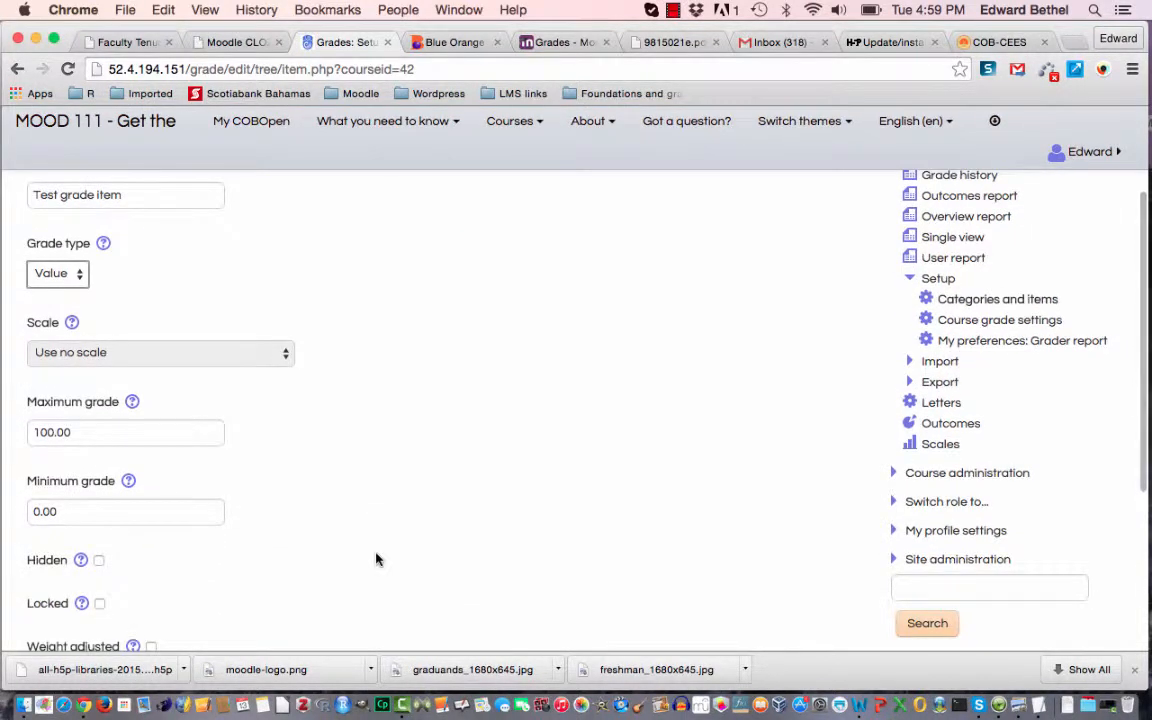
scroll(375, 559, "down", 1)
scroll(376, 559, "down", 3)
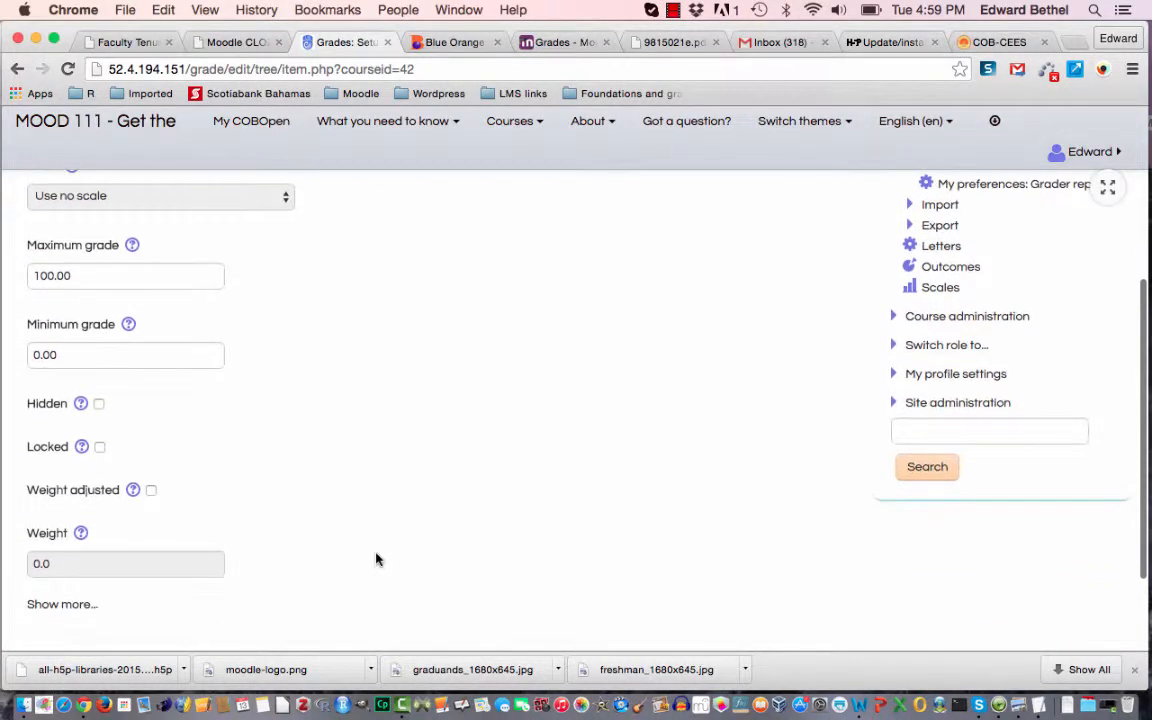
scroll(376, 559, "down", 3)
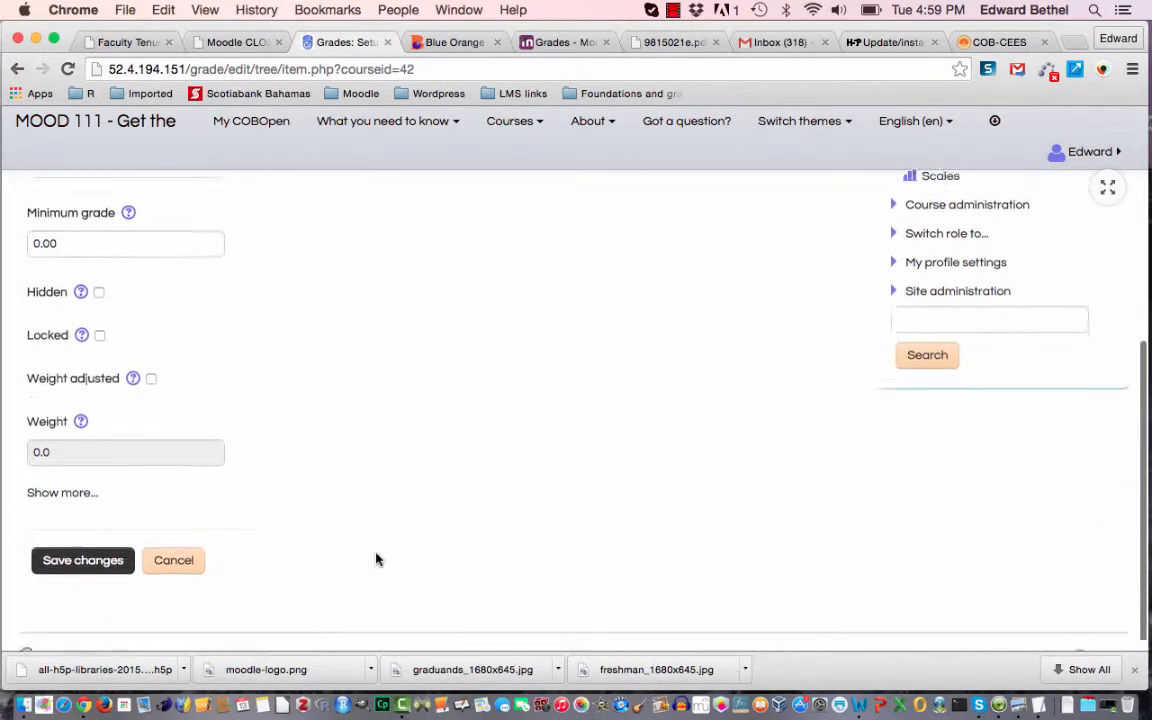
left_click(85, 547)
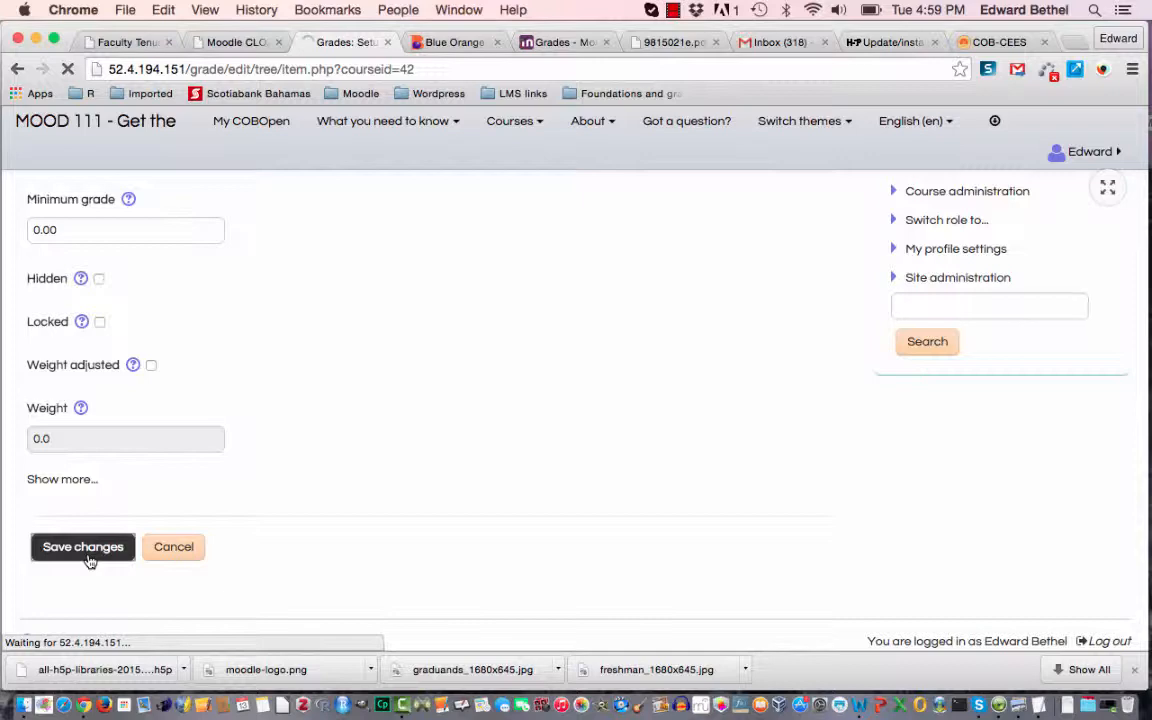
scroll(449, 533, "down", 6)
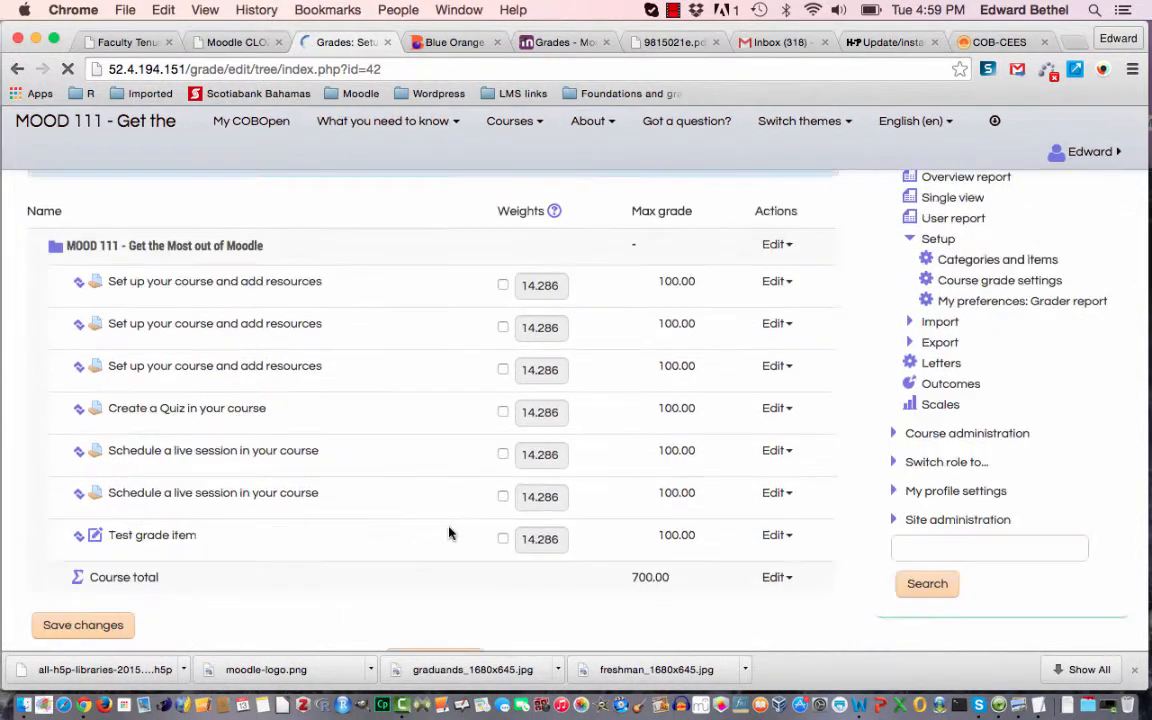
scroll(449, 533, "down", 1)
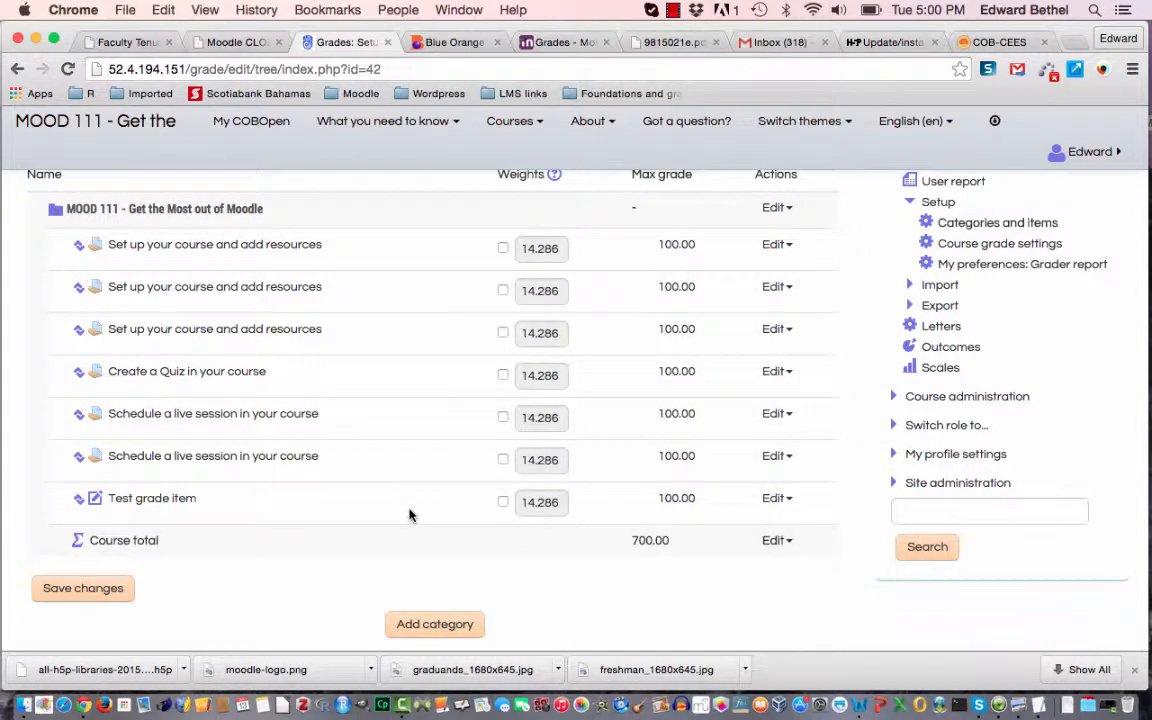
Switch to the grader report and examine the Test grade item column beside the course total
scroll(409, 514, "up", 5)
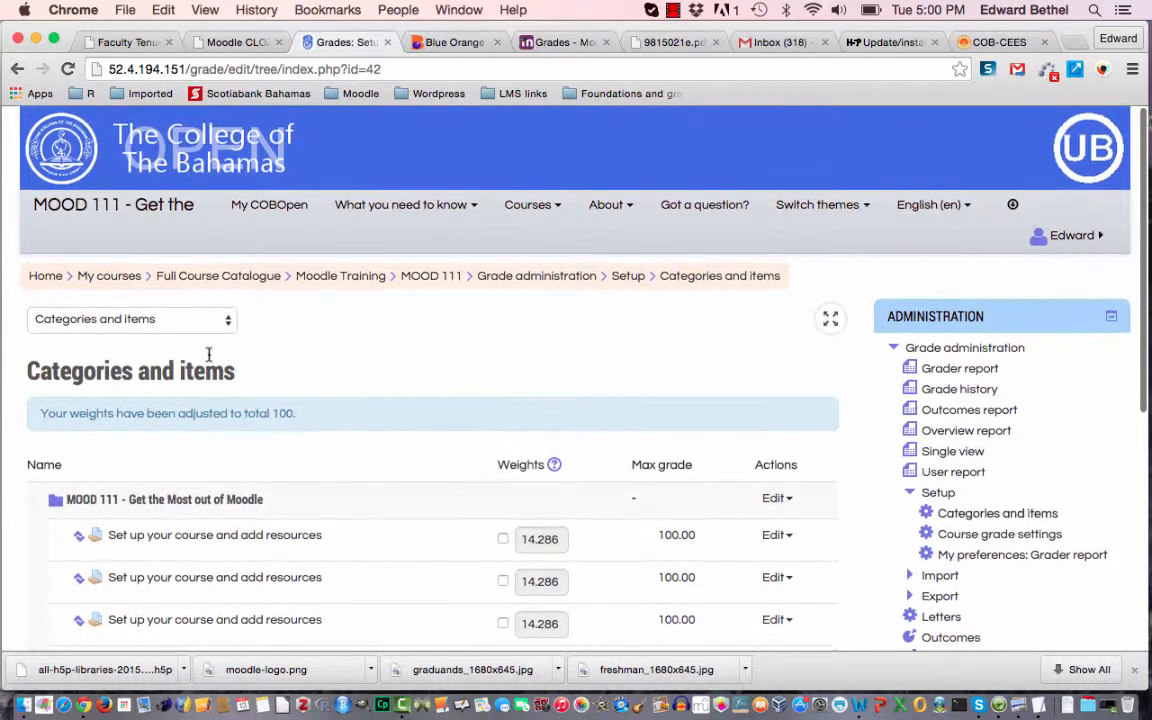
left_click(212, 322)
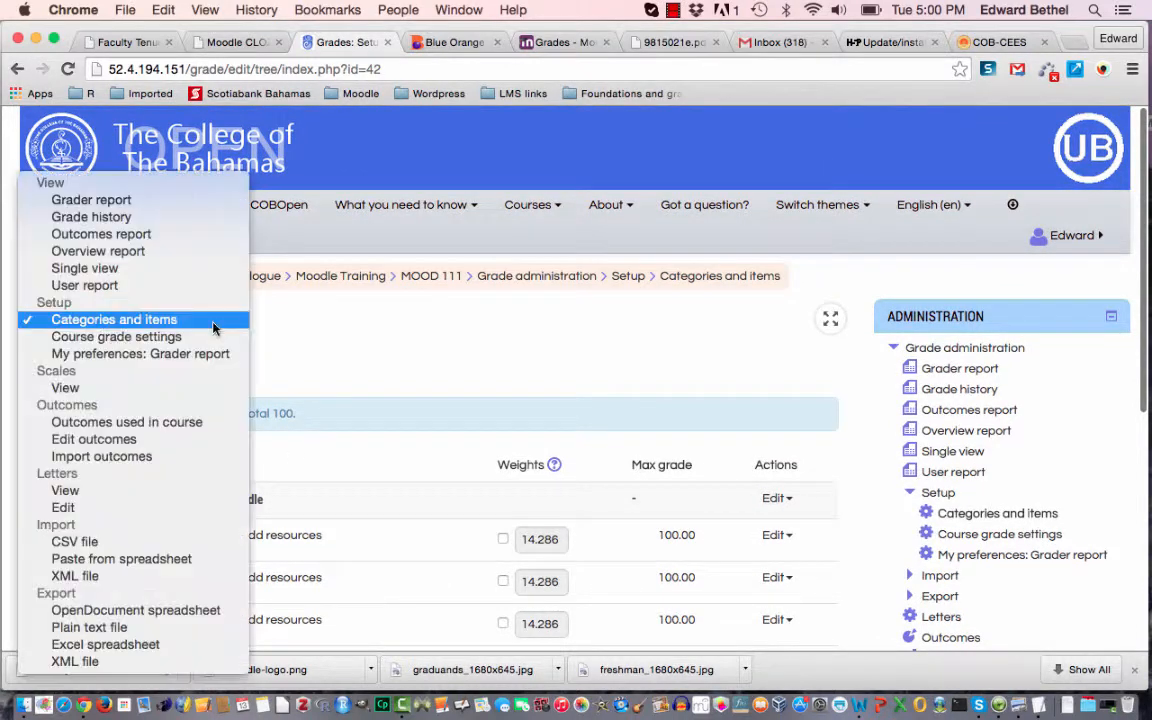
left_click(204, 203)
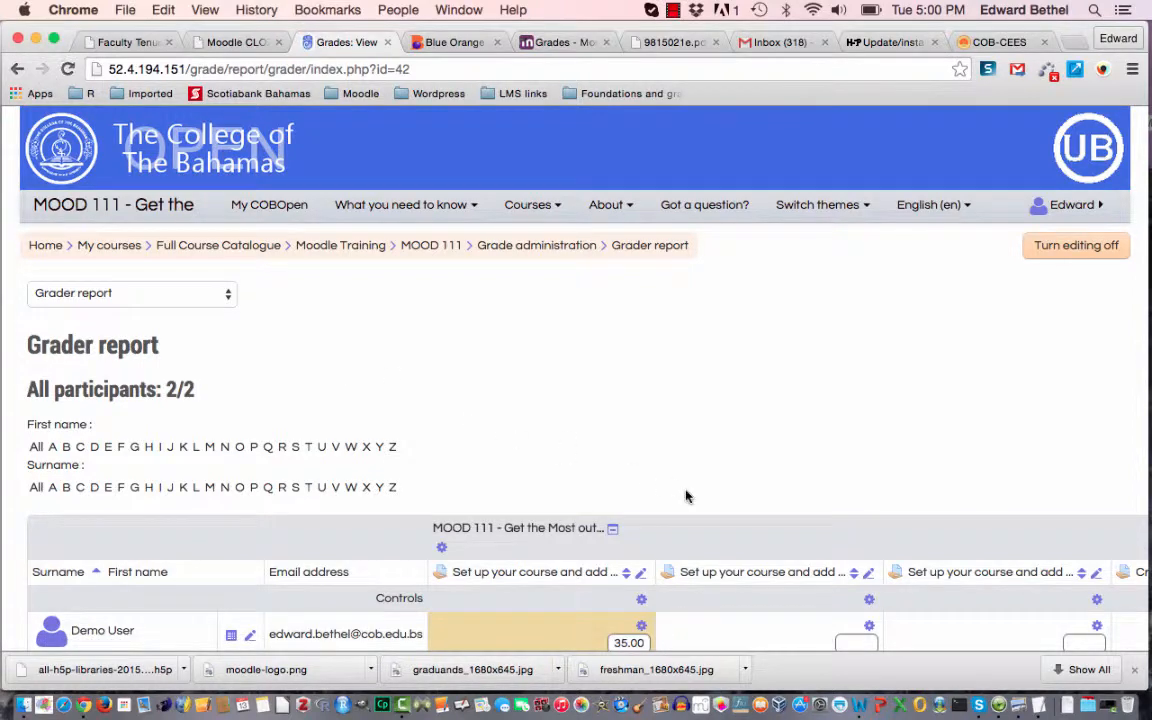
scroll(686, 496, "right", 8)
scroll(686, 496, "right", 4)
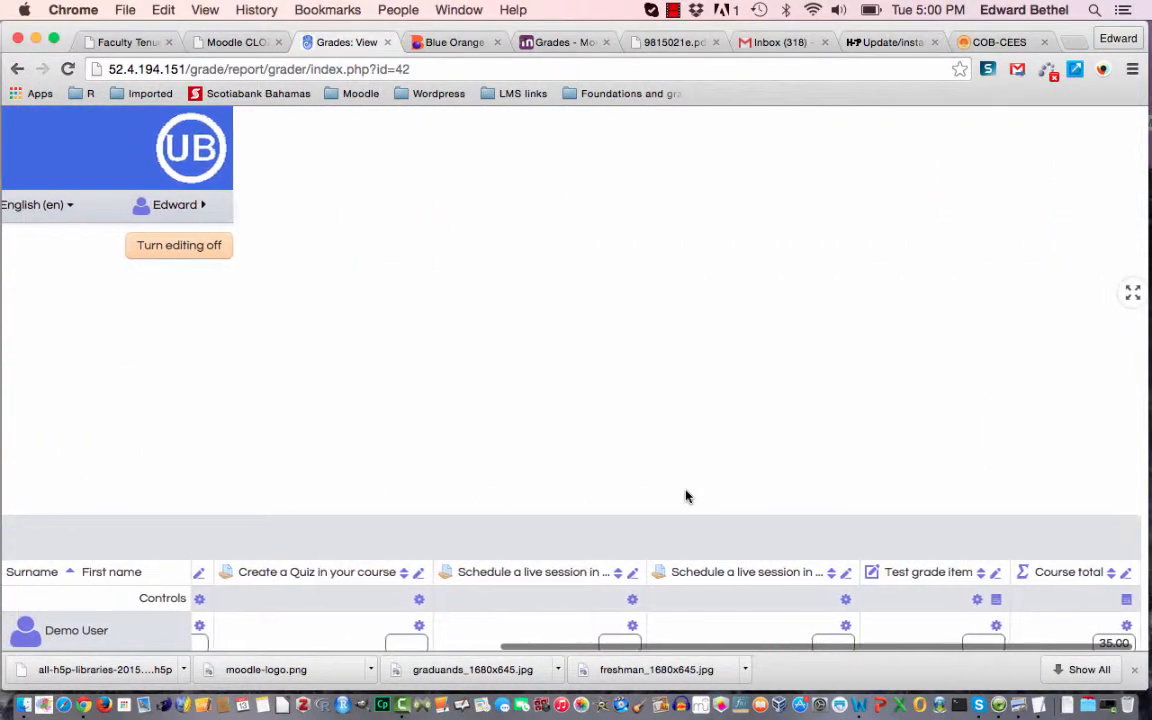
scroll(828, 517, "down", 3)
scroll(826, 518, "down", 2)
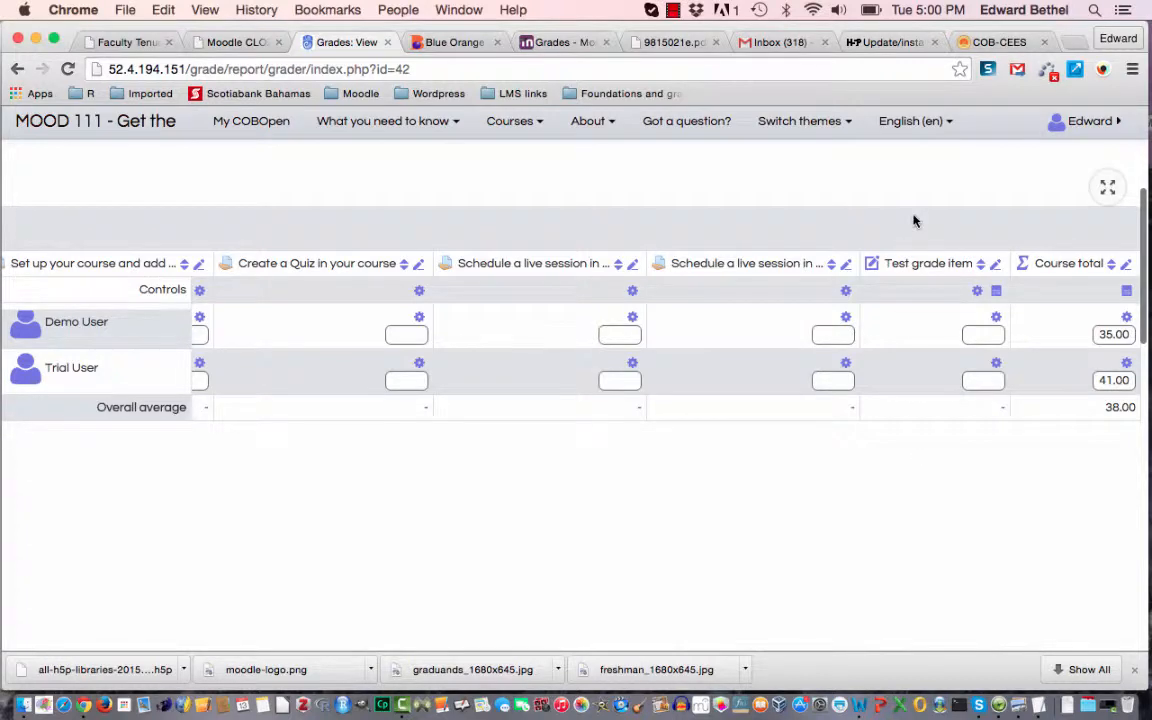
scroll(900, 180, "up", 5)
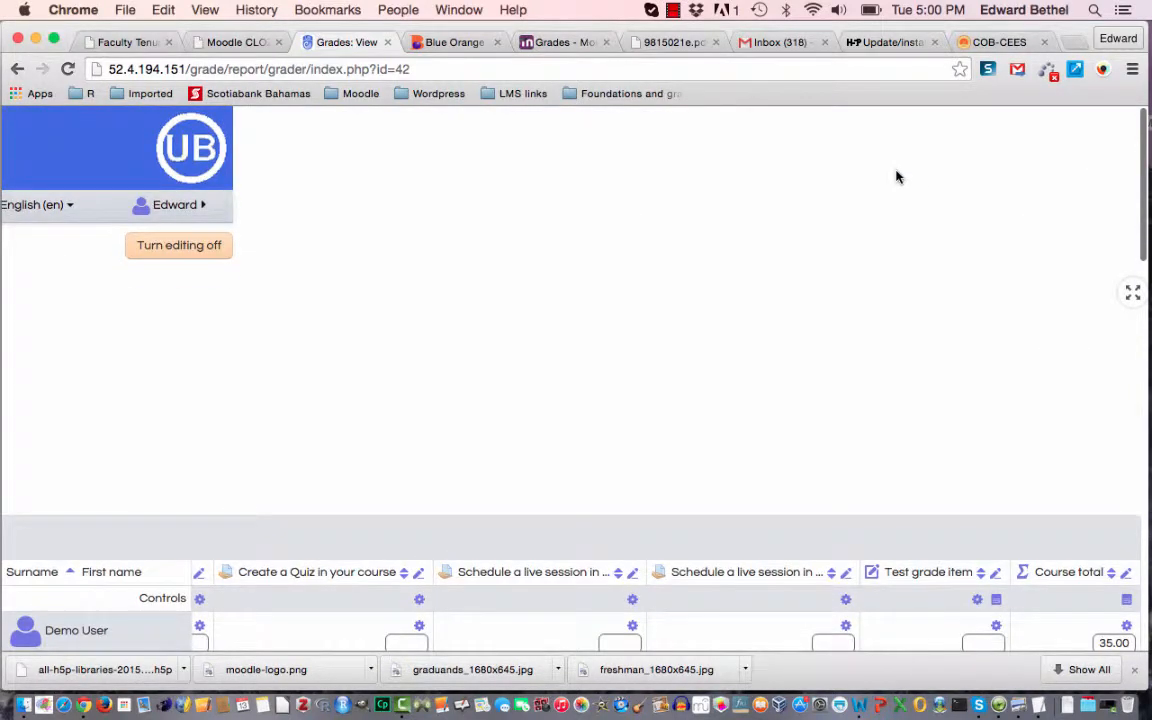